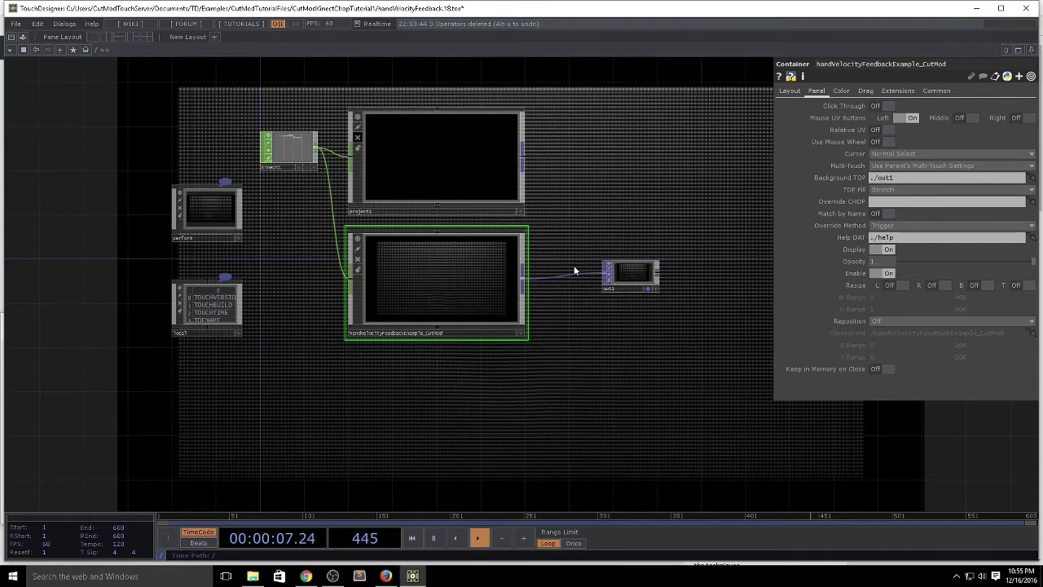
Step: Set the kinect1 CHOP's Max Players to 1 and enter the handVelocityFeedbackExample_CutMod container
{"action": "left_click", "coordinate": [293, 159]}
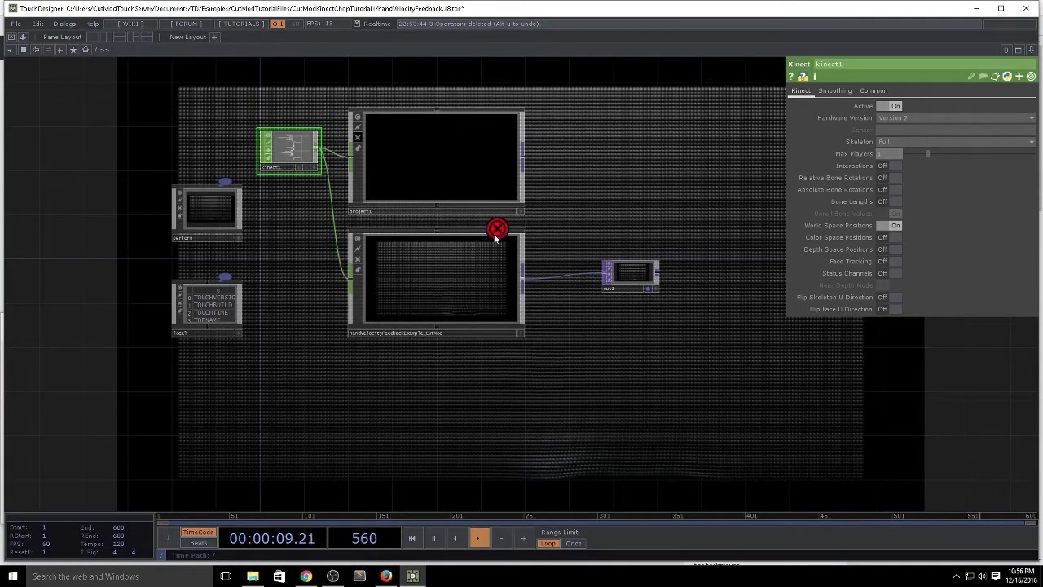
{"action": "double_click", "coordinate": [459, 275]}
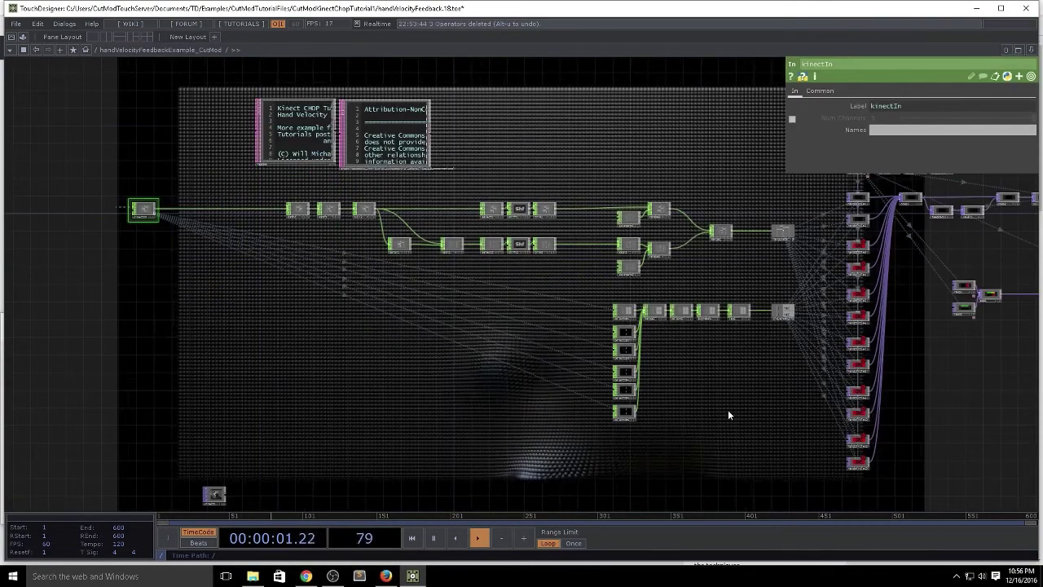
{"action": "left_click_drag", "start_coordinate": [734, 414], "coordinate": [634, 411]}
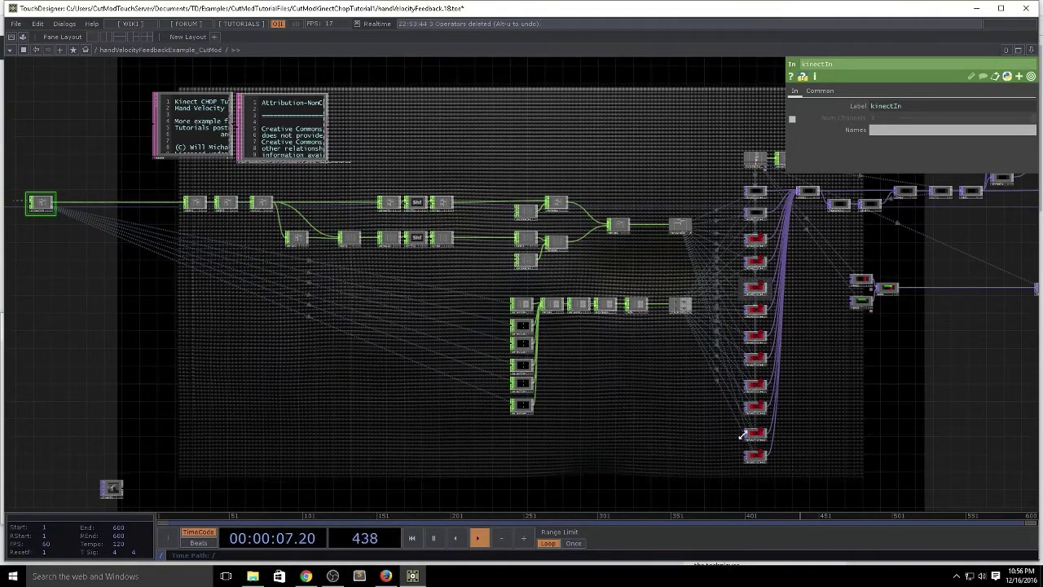
Step: Examine the handCircle1 TOP's Circle parameters, expanding Center to view its expressions
{"action": "left_click", "coordinate": [754, 243]}
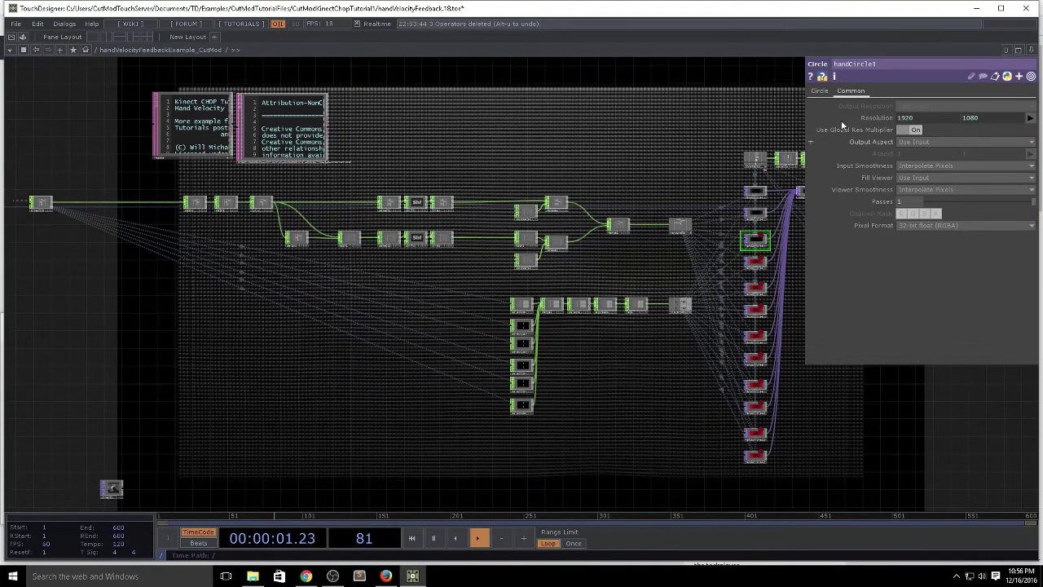
{"action": "left_click", "coordinate": [820, 91]}
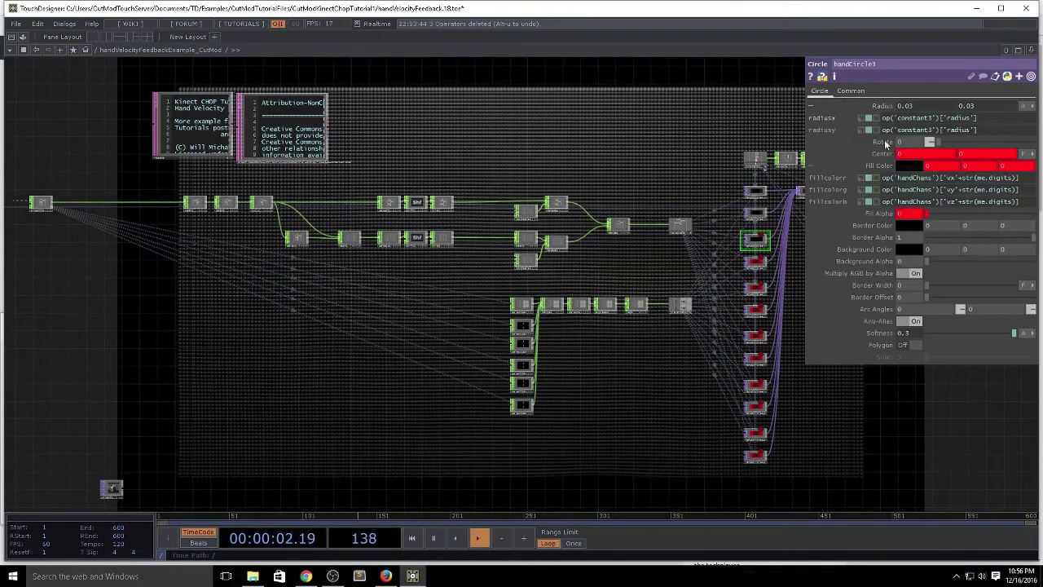
{"action": "left_click", "coordinate": [937, 156]}
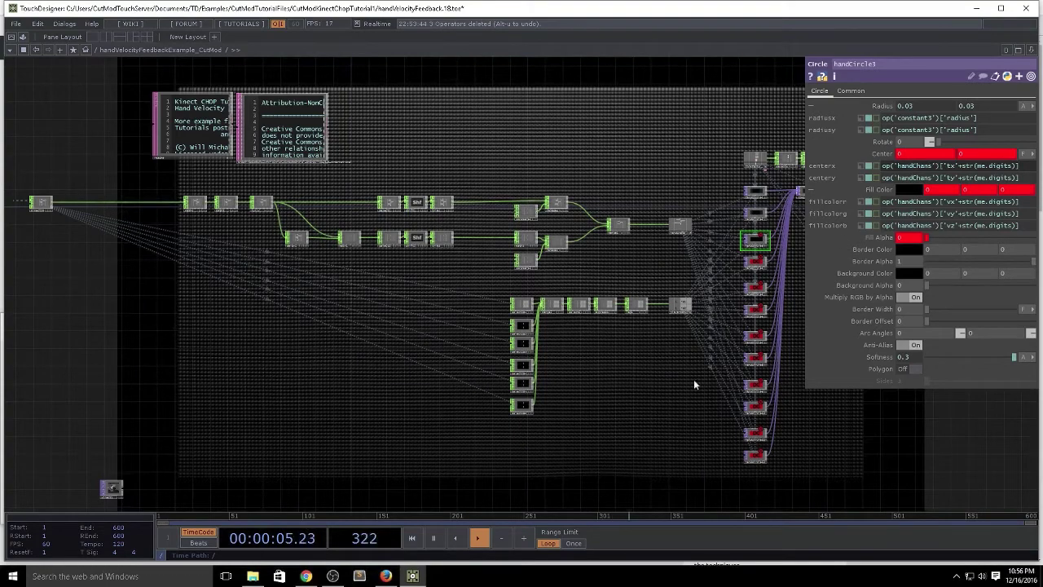
{"action": "left_click_drag", "start_coordinate": [502, 471], "coordinate": [677, 474]}
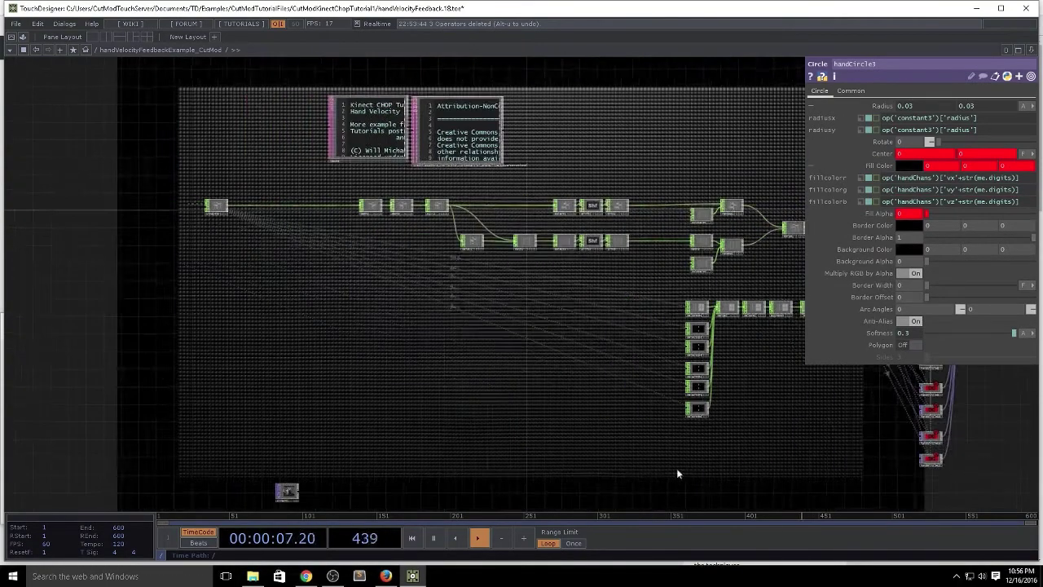
{"action": "left_click_drag", "start_coordinate": [462, 421], "coordinate": [337, 406]}
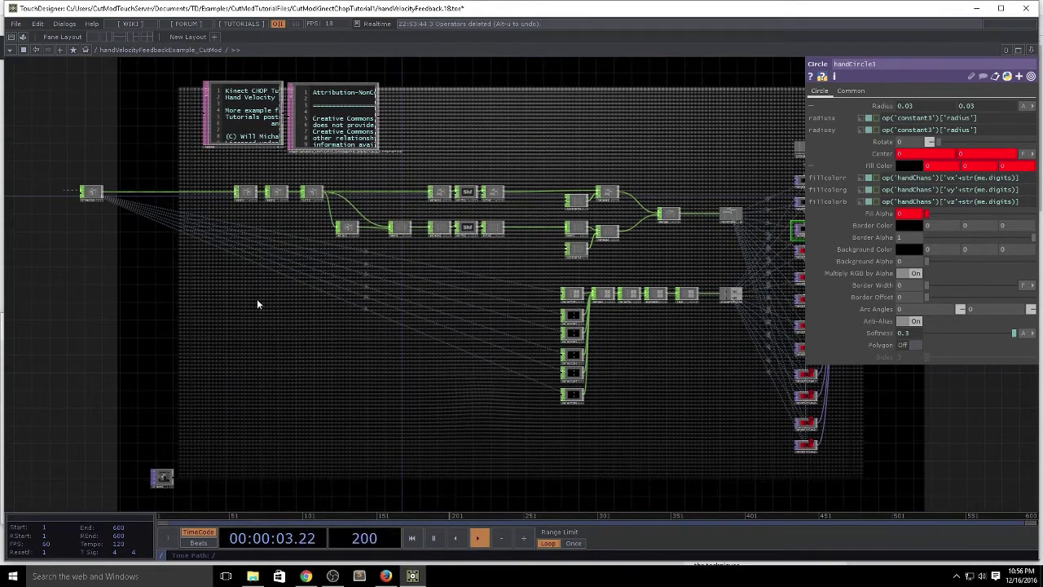
Step: Set Max Players to 6 on kinect1 in the parent network and go back into the handVelocityFeedbackExample_CutMod container
{"action": "key", "text": "u"}
{"action": "left_click", "coordinate": [308, 145]}
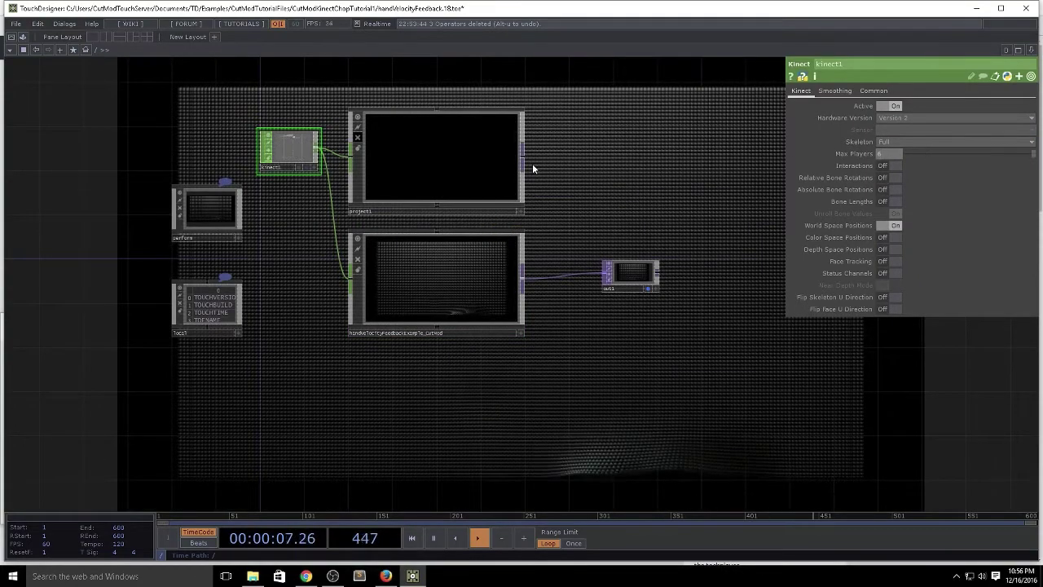
{"action": "key", "text": "i"}
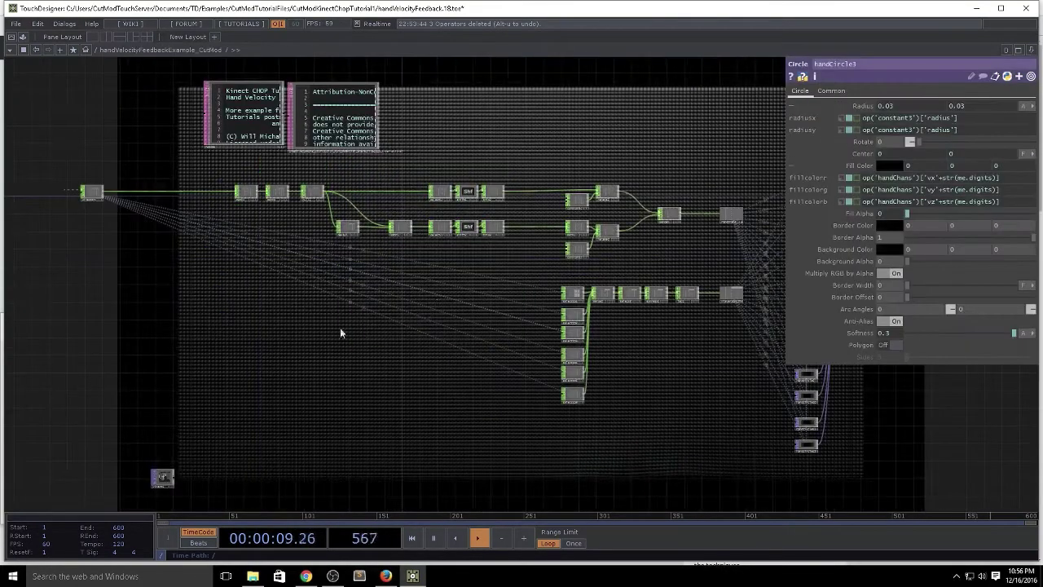
Step: Add a Math CHOP below kinectIn and wire kinectIn's output into it
{"action": "left_click_drag", "start_coordinate": [361, 317], "coordinate": [444, 332]}
{"action": "left_click_drag", "start_coordinate": [362, 320], "coordinate": [311, 307]}
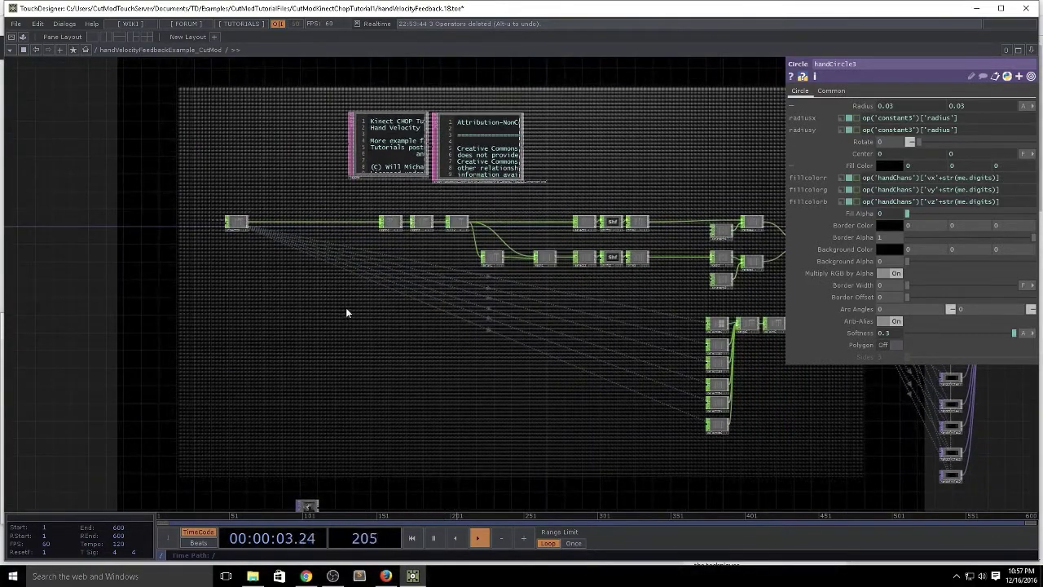
{"action": "left_click_drag", "start_coordinate": [354, 299], "coordinate": [391, 363]}
{"action": "middle_click_drag", "start_coordinate": [262, 262], "coordinate": [287, 266]}
{"action": "key", "text": "Tab"}
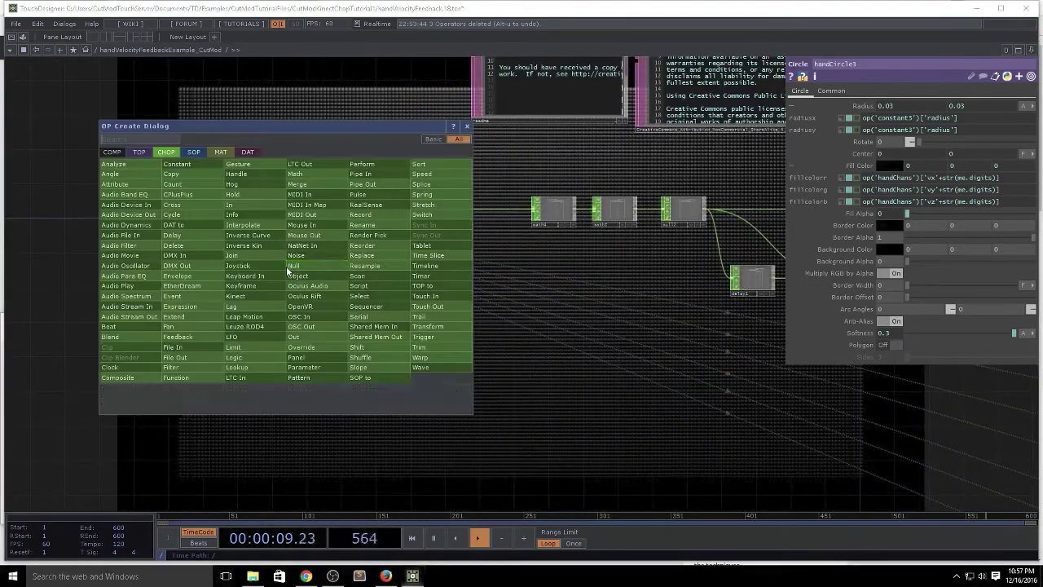
{"action": "type", "text": "math"}
{"action": "left_click", "coordinate": [291, 175]}
{"action": "left_click", "coordinate": [292, 300]}
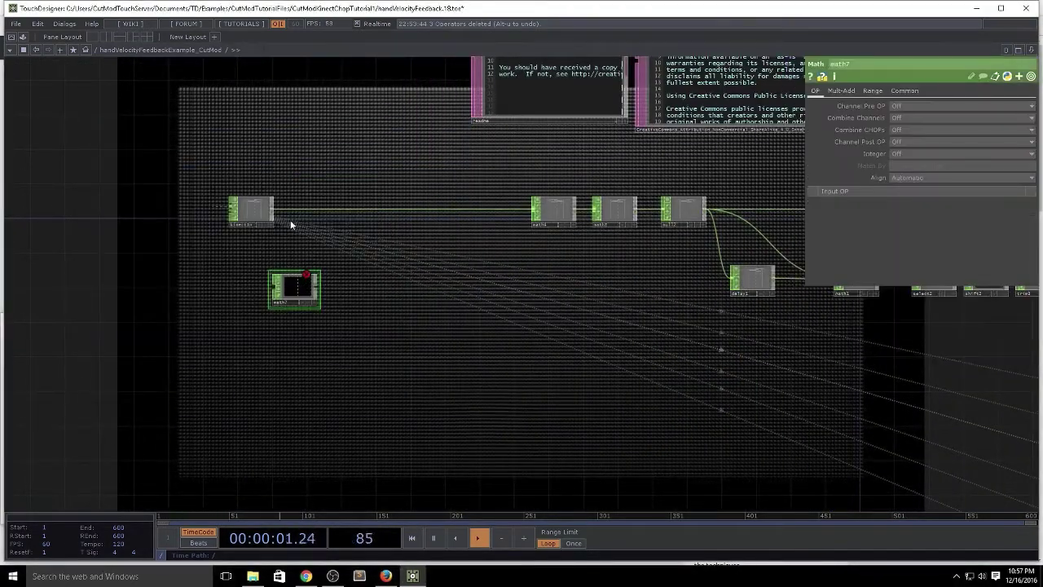
{"action": "left_click", "coordinate": [275, 295]}
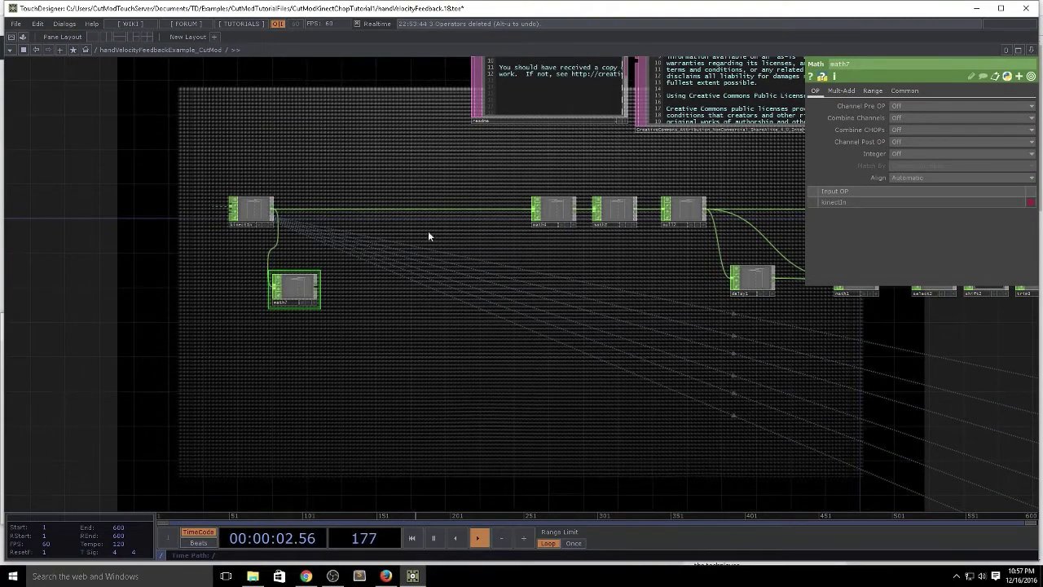
Step: Set Multiply to 0 on the new Math CHOP and shift the node slightly away from kinectIn
{"action": "left_click", "coordinate": [842, 90]}
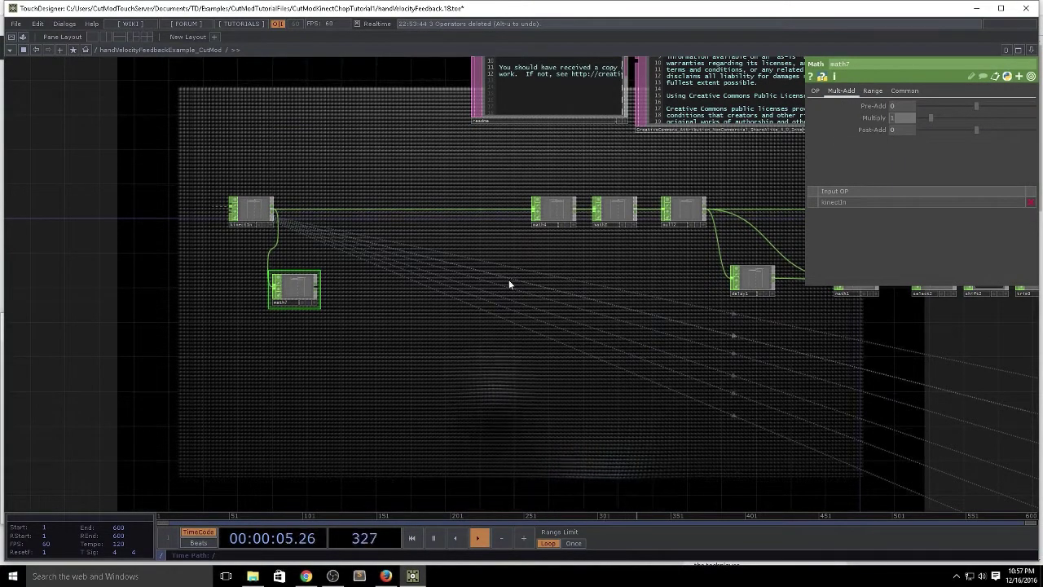
{"action": "type", "text": "0"}
{"action": "key", "text": "Return"}
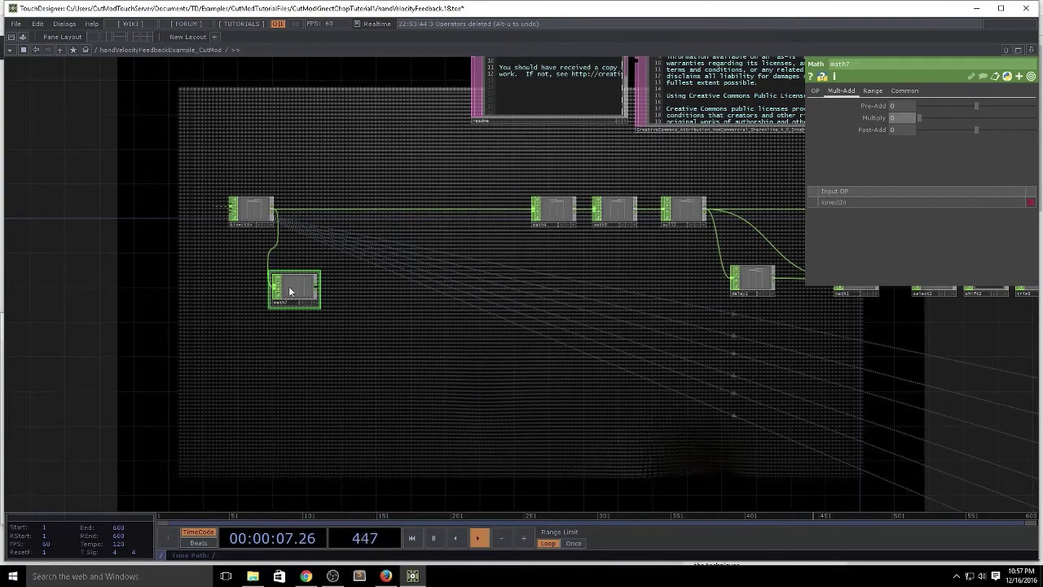
{"action": "left_click_drag", "start_coordinate": [289, 286], "coordinate": [314, 285]}
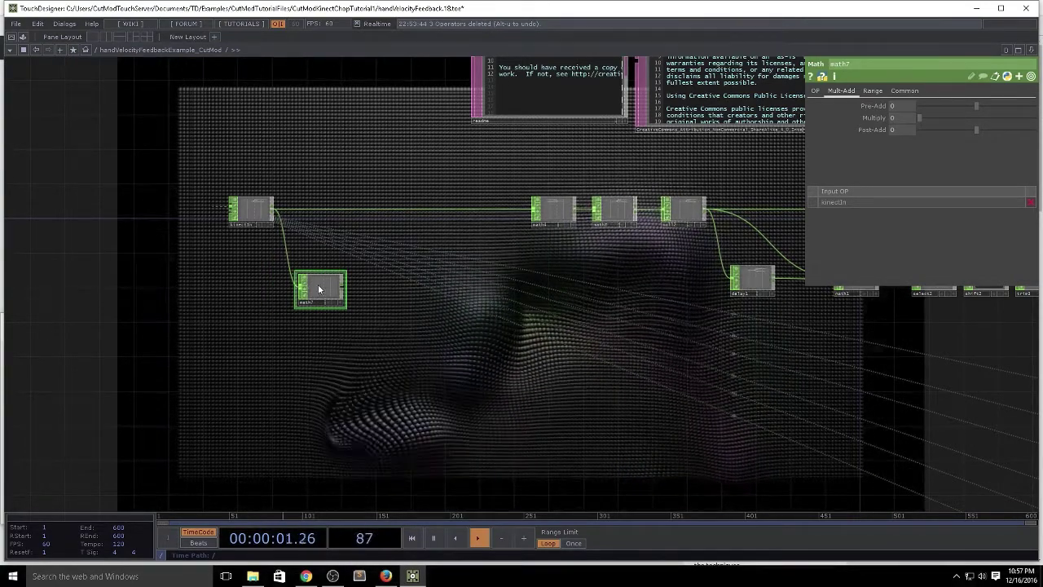
Step: Append a Null CHOP to math7, inspect its channel info and lock it
{"action": "scroll", "coordinate": [337, 295], "scroll_direction": "up", "scroll_amount": 5}
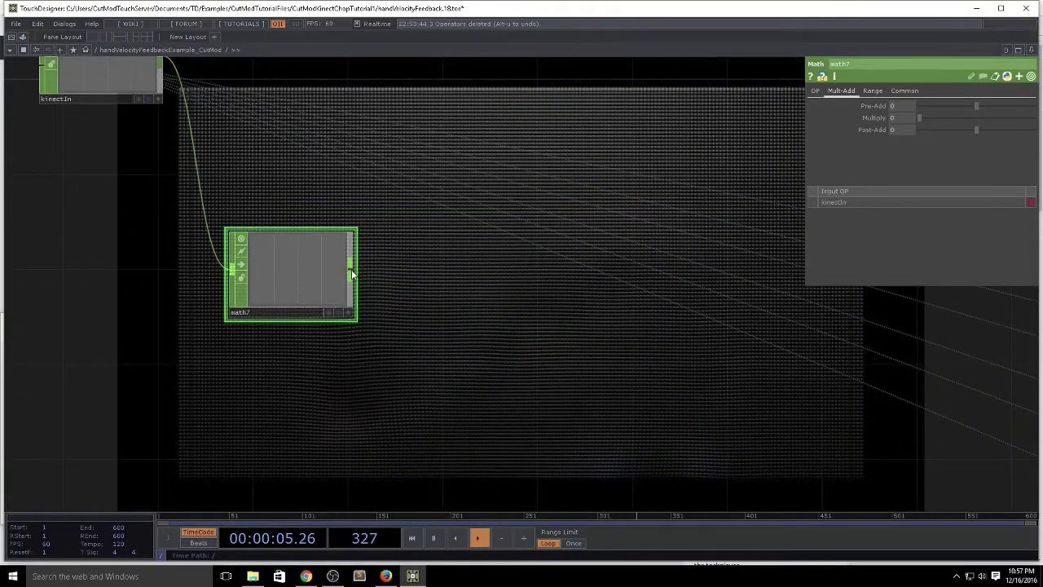
{"action": "left_click", "coordinate": [352, 274]}
{"action": "left_click", "coordinate": [384, 269]}
{"action": "left_click", "coordinate": [435, 277]}
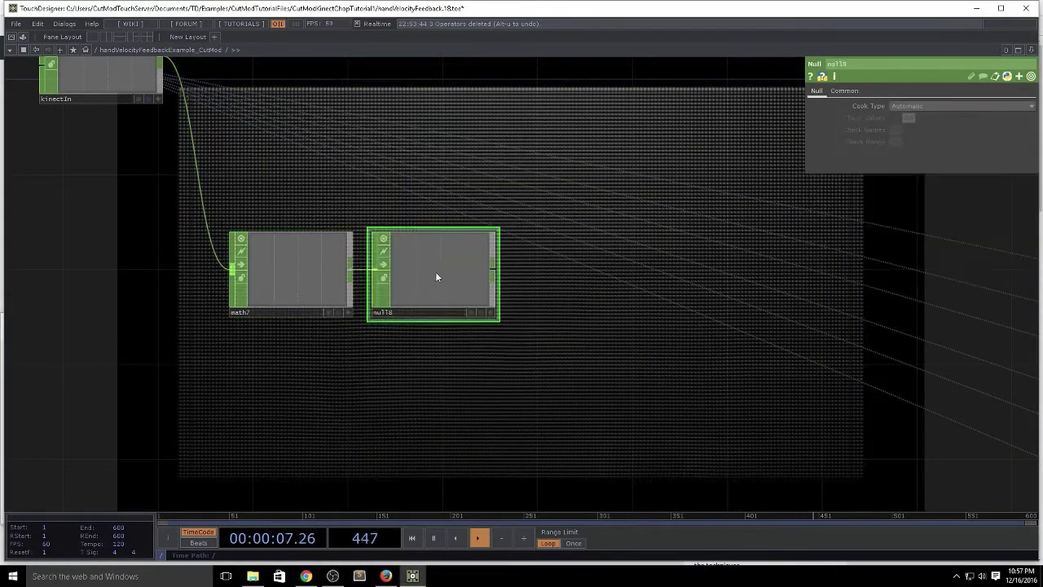
{"action": "middle_click", "coordinate": [404, 274]}
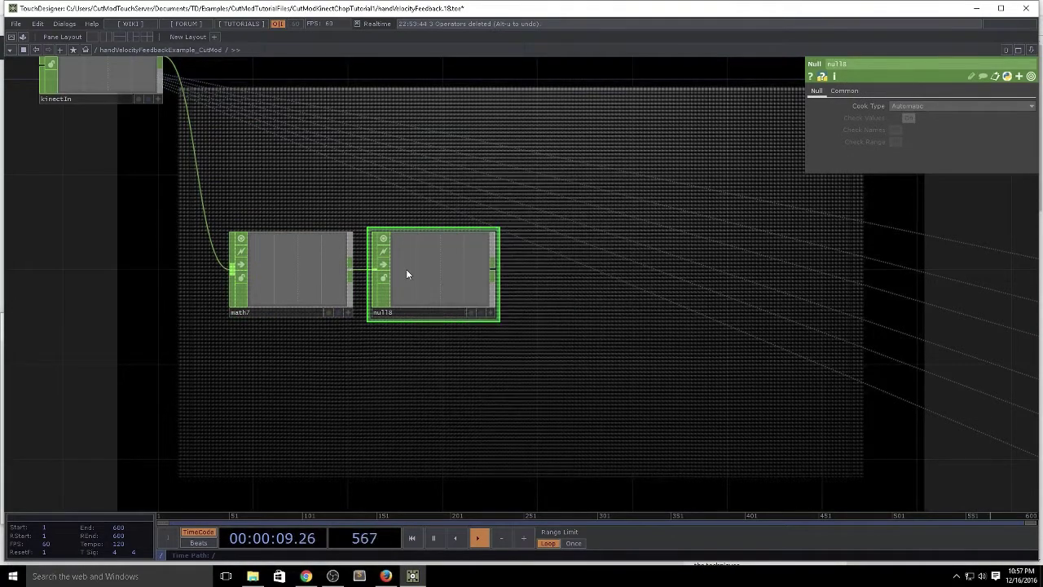
{"action": "middle_click", "coordinate": [407, 274]}
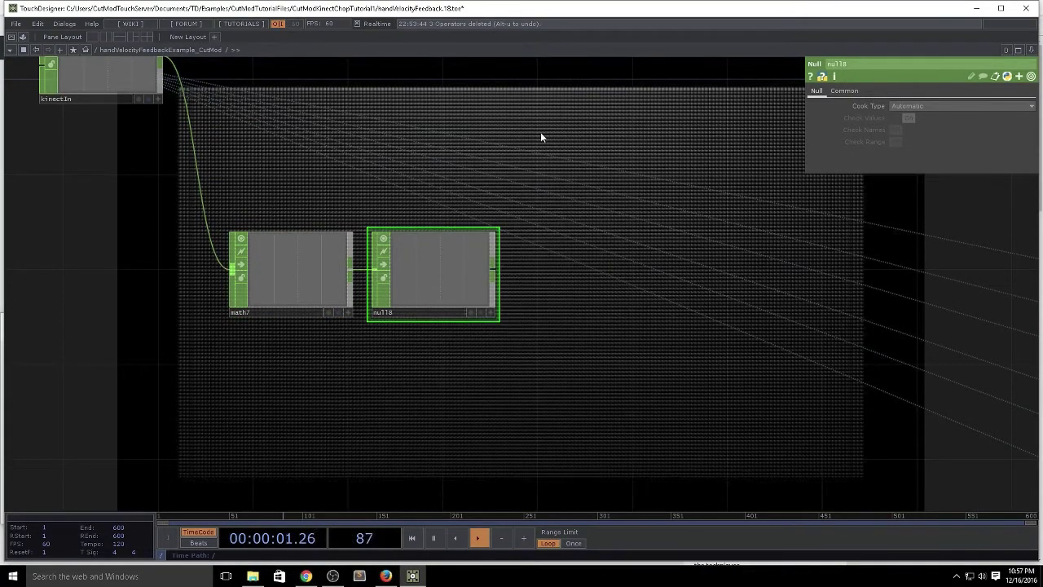
Step: Move math7 and the locked Null together above the wire between kinectIn and math4
{"action": "scroll", "coordinate": [563, 313], "scroll_direction": "down", "scroll_amount": 5}
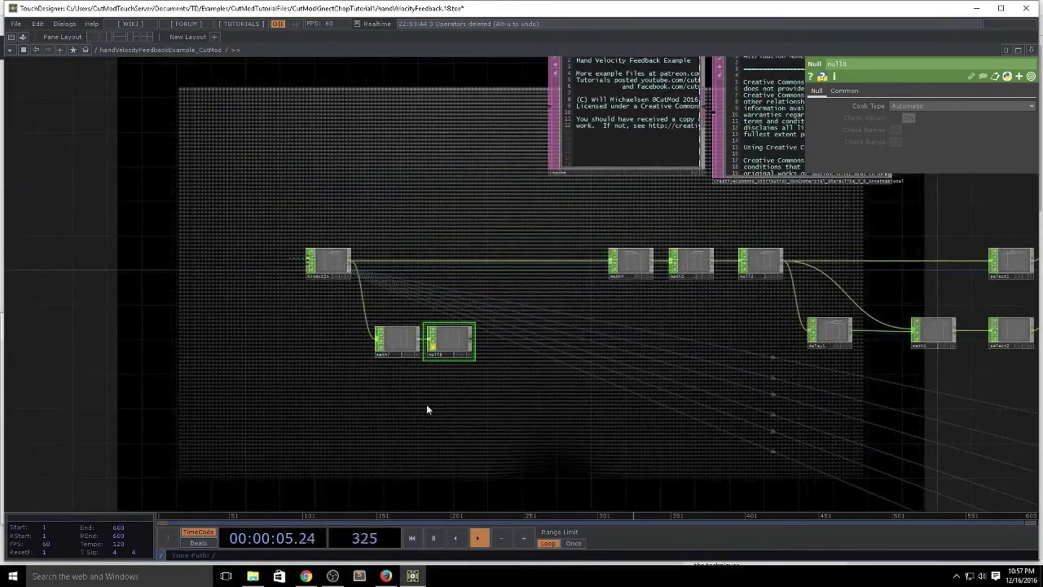
{"action": "right_click_drag", "start_coordinate": [376, 342], "coordinate": [374, 341]}
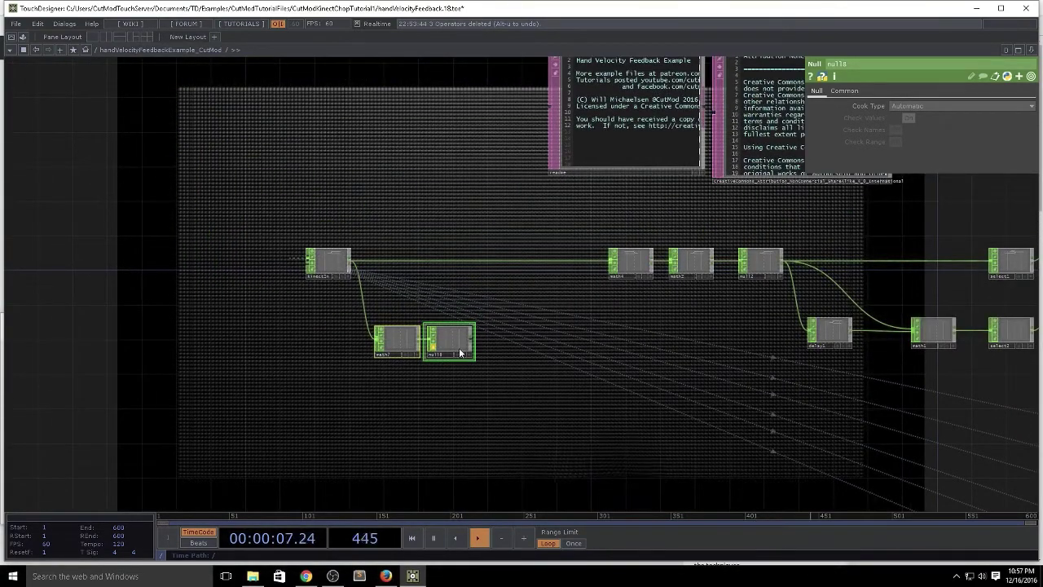
{"action": "left_click_drag", "start_coordinate": [460, 352], "coordinate": [442, 222]}
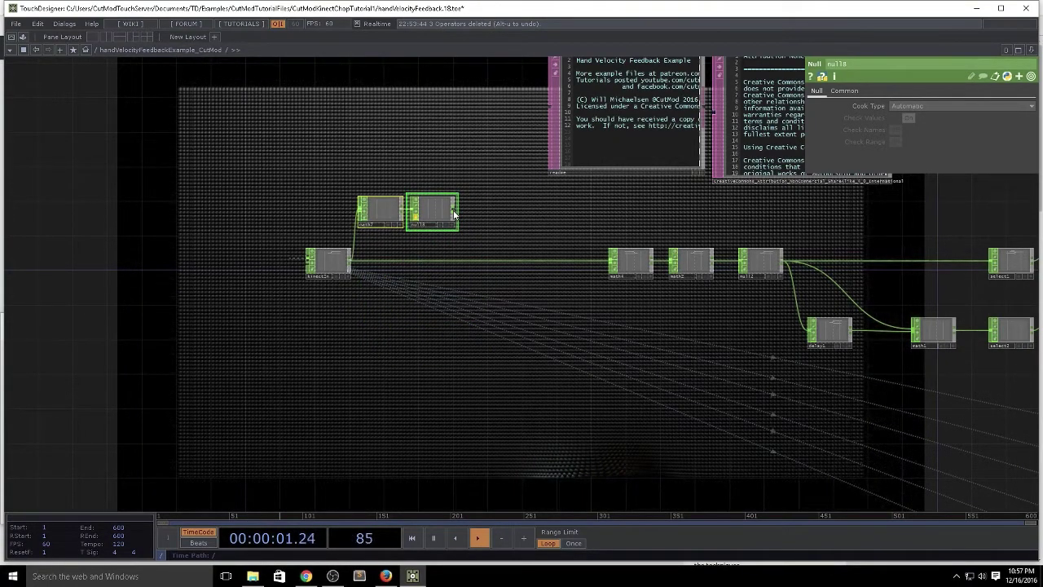
Step: Append a Replace CHOP to the locked Null
{"action": "right_click", "coordinate": [454, 214]}
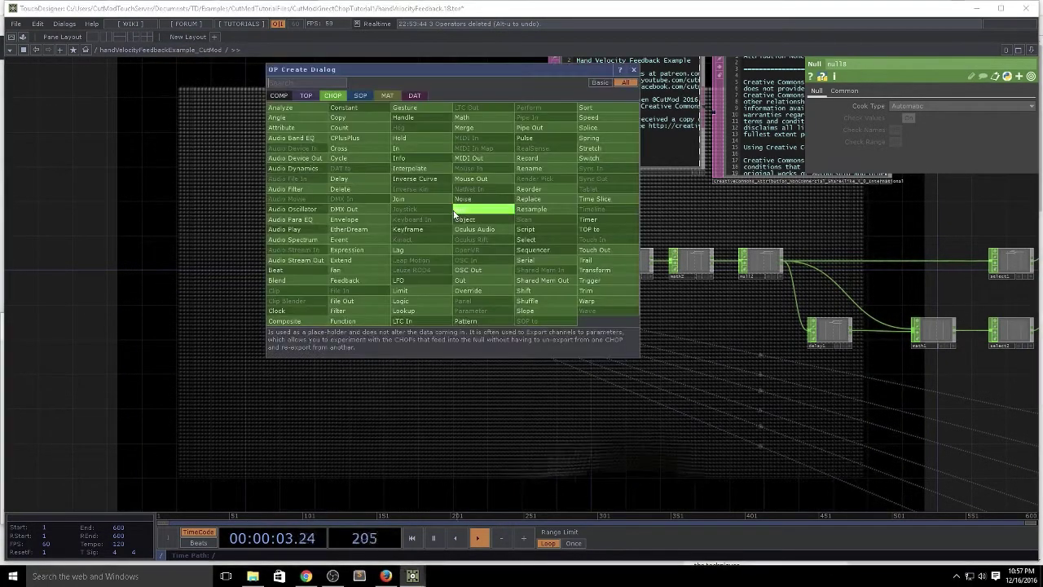
{"action": "type", "text": "rep"}
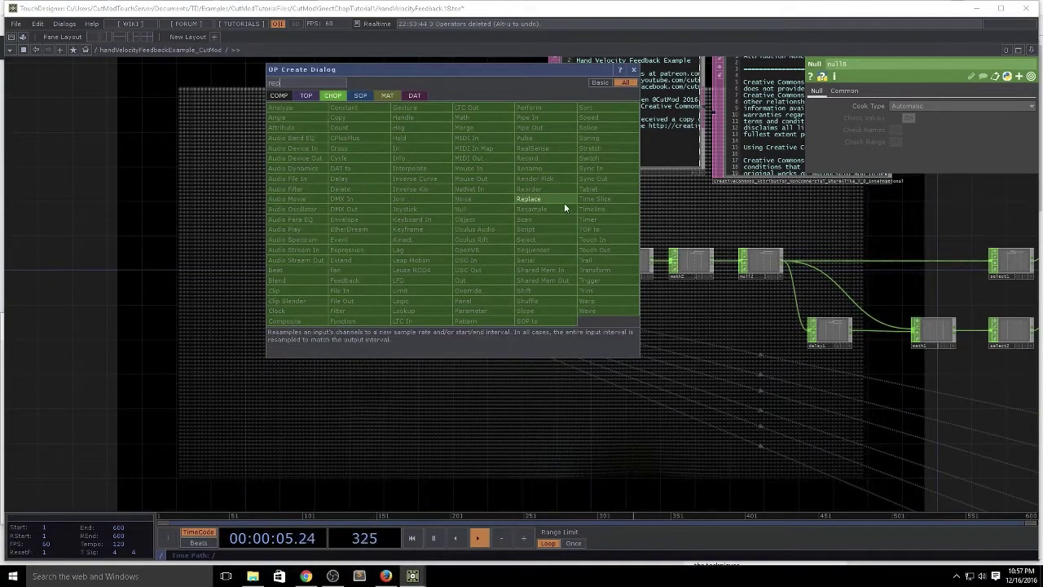
{"action": "left_click", "coordinate": [562, 202]}
{"action": "left_click", "coordinate": [496, 214]}
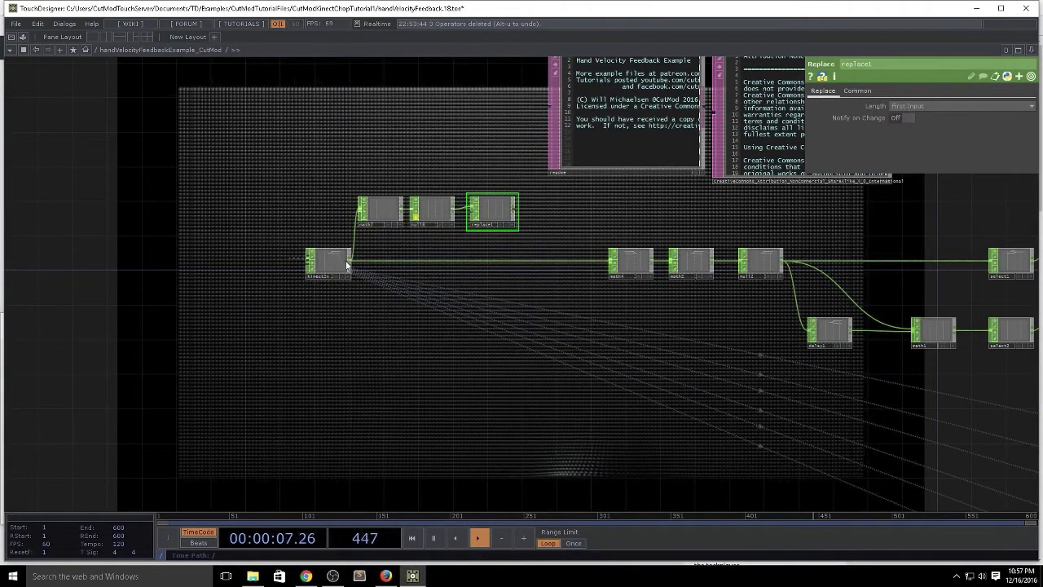
Step: Wire kinectIn into the Replace CHOP's second input and the Replace output into math4
{"action": "left_click", "coordinate": [488, 217]}
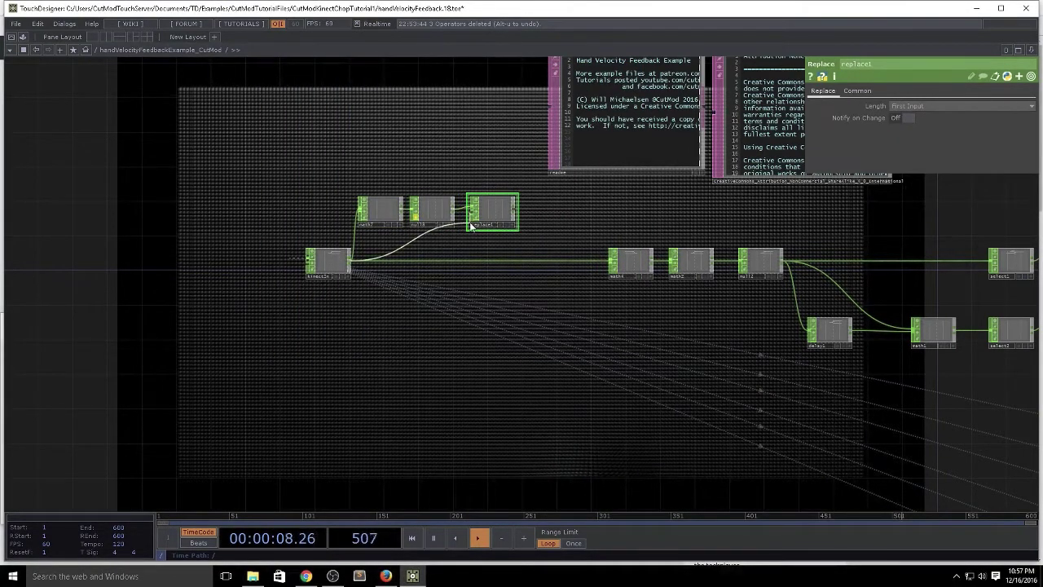
{"action": "left_click_drag", "start_coordinate": [514, 211], "coordinate": [530, 293]}
{"action": "left_click", "coordinate": [519, 218]}
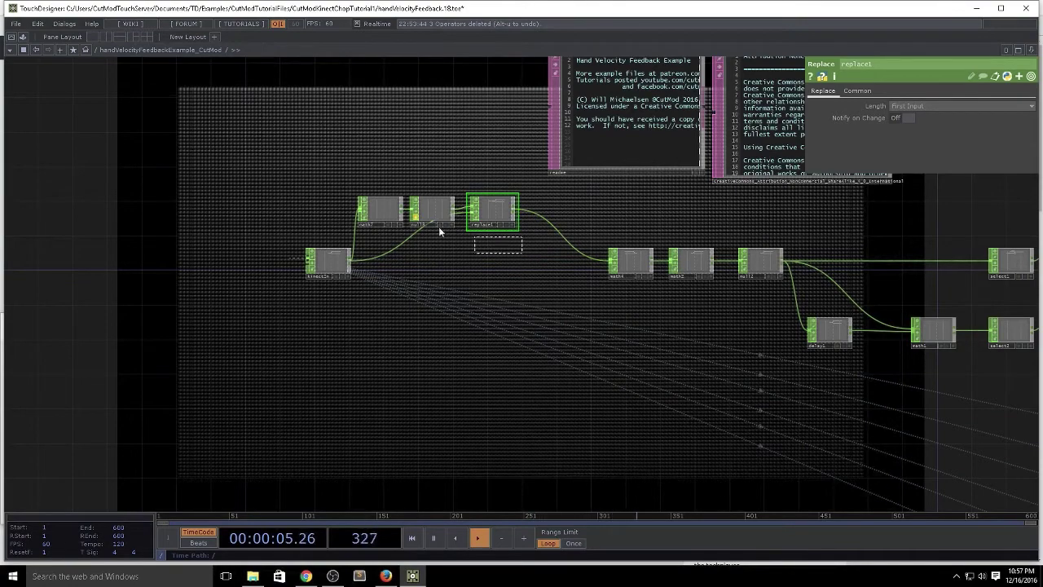
Step: Rearrange the nodes so the Replace CHOP lines up with kinectIn and math4, with math7 and the Null above
{"action": "left_click_drag", "start_coordinate": [439, 227], "coordinate": [410, 240]}
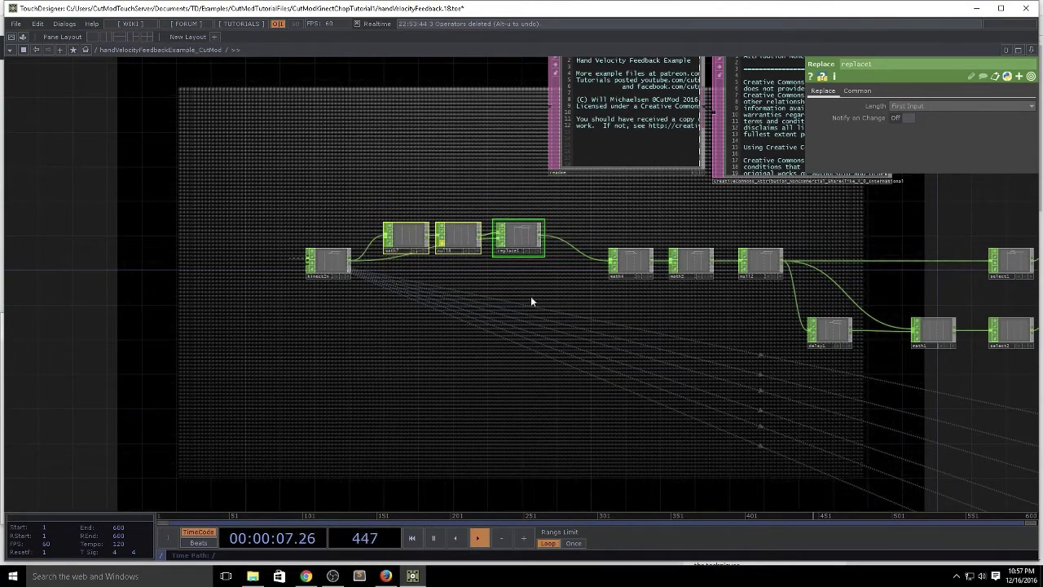
{"action": "left_click_drag", "start_coordinate": [530, 296], "coordinate": [534, 293]}
{"action": "left_click_drag", "start_coordinate": [522, 237], "coordinate": [529, 261]}
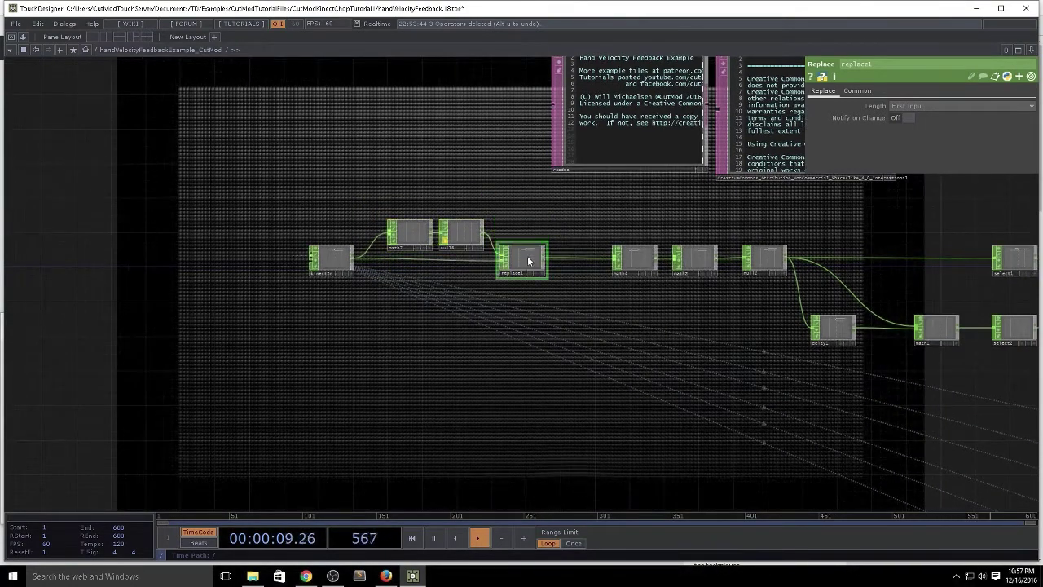
{"action": "left_click_drag", "start_coordinate": [469, 229], "coordinate": [413, 219]}
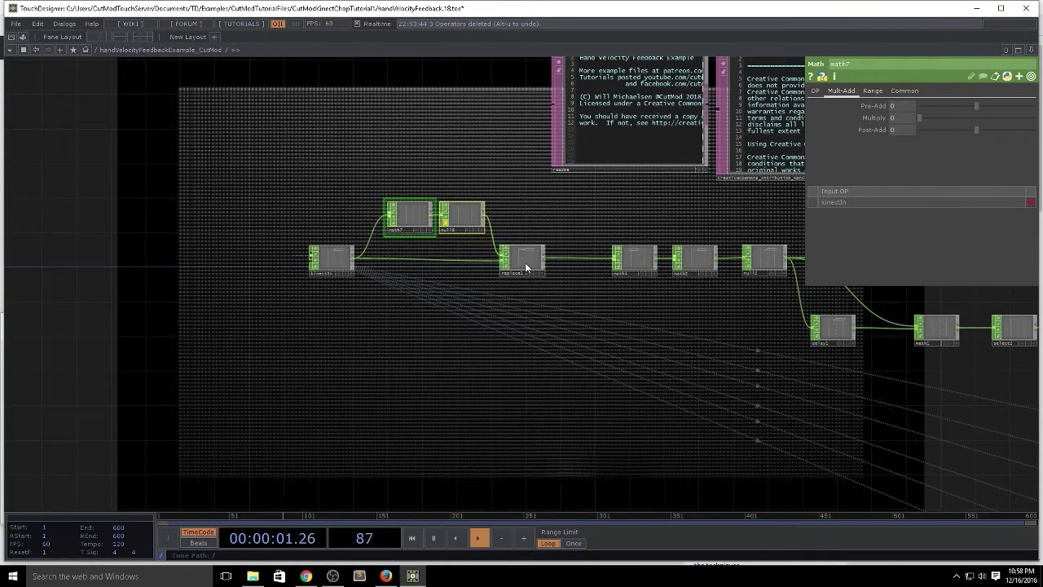
Step: Return to the parent network, set kinect1's Max Players to 1 and select the handVelocityFeedbackExample_CutMod container
{"action": "key", "text": "u"}
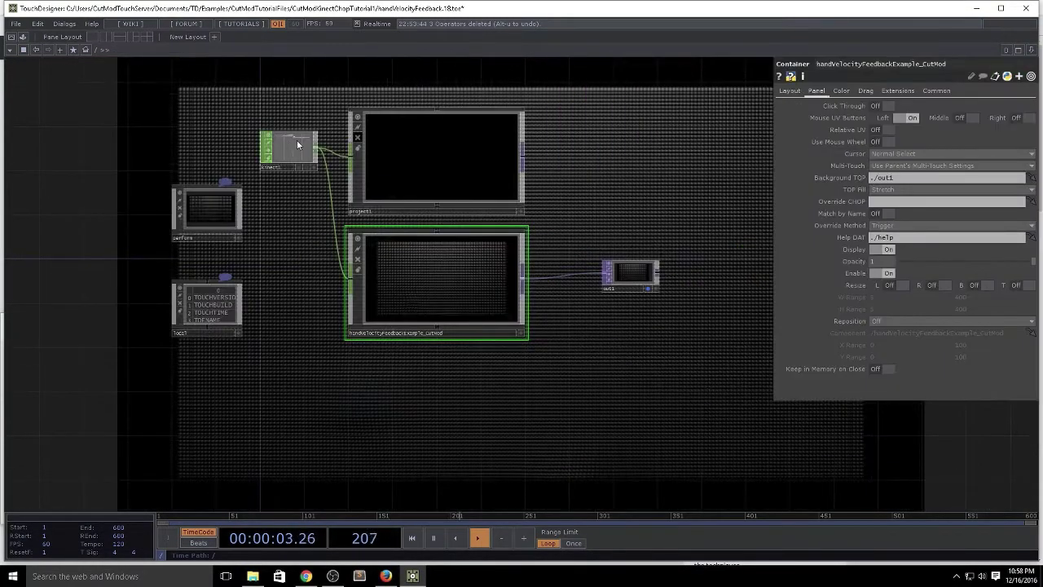
{"action": "left_click", "coordinate": [298, 144]}
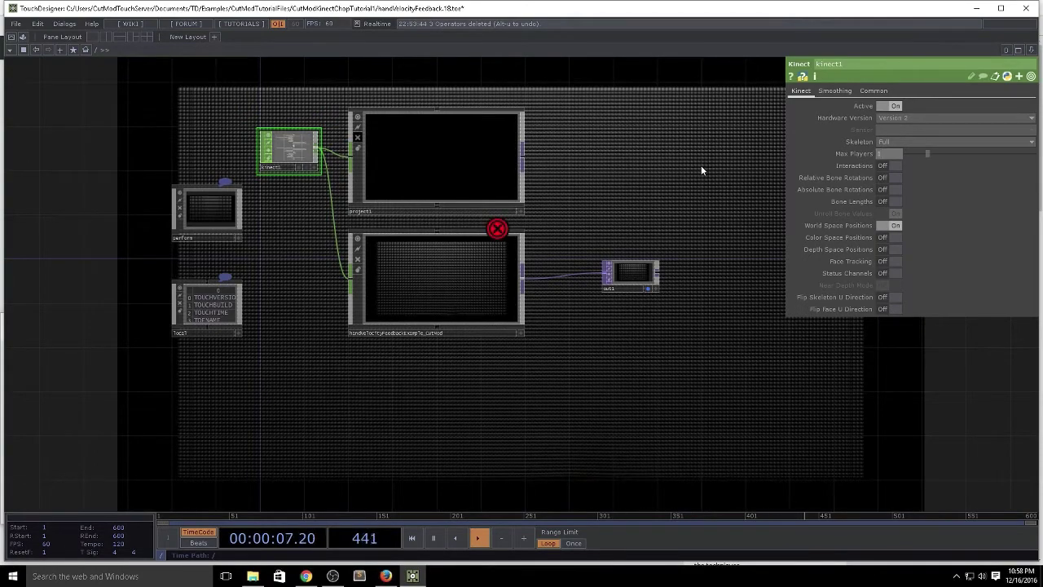
{"action": "left_click", "coordinate": [488, 285]}
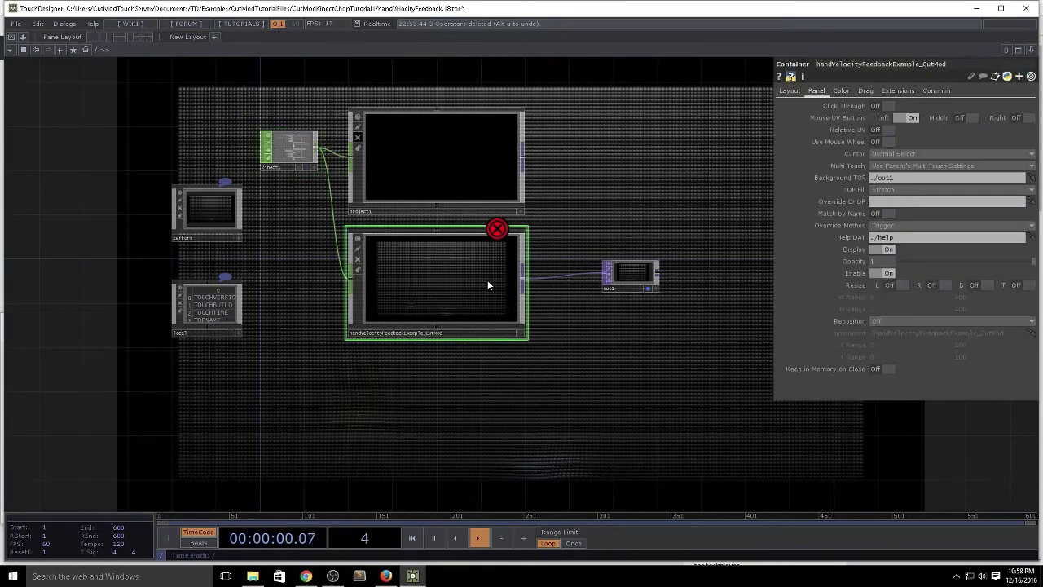
Step: Enter the container and examine the chain after the Replace CHOP, the hand circle nodes and the player ID select CHOPs
{"action": "key", "text": "i"}
{"action": "left_click_drag", "start_coordinate": [789, 410], "coordinate": [245, 324]}
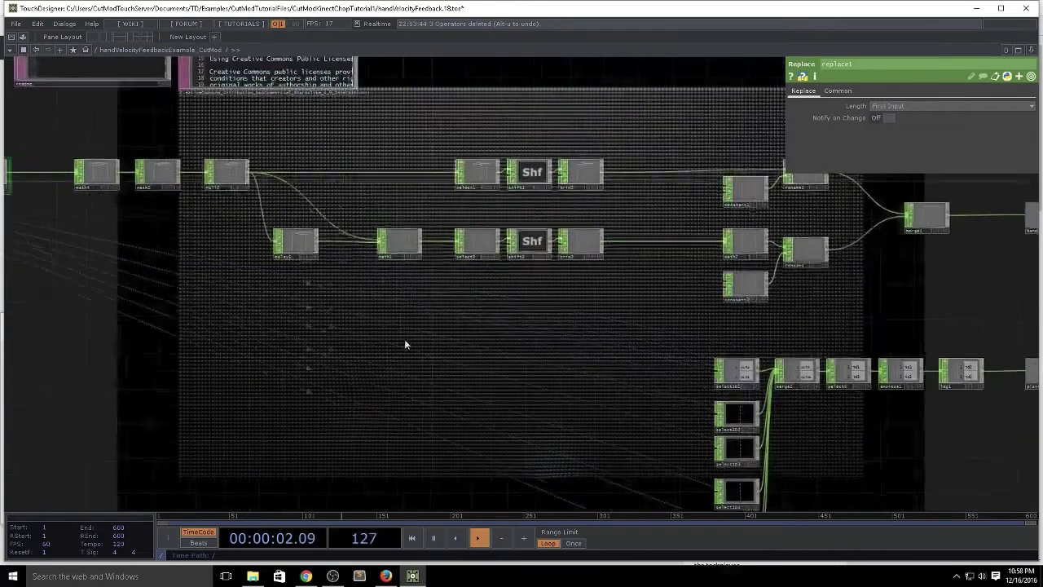
{"action": "left_click_drag", "start_coordinate": [636, 386], "coordinate": [109, 240]}
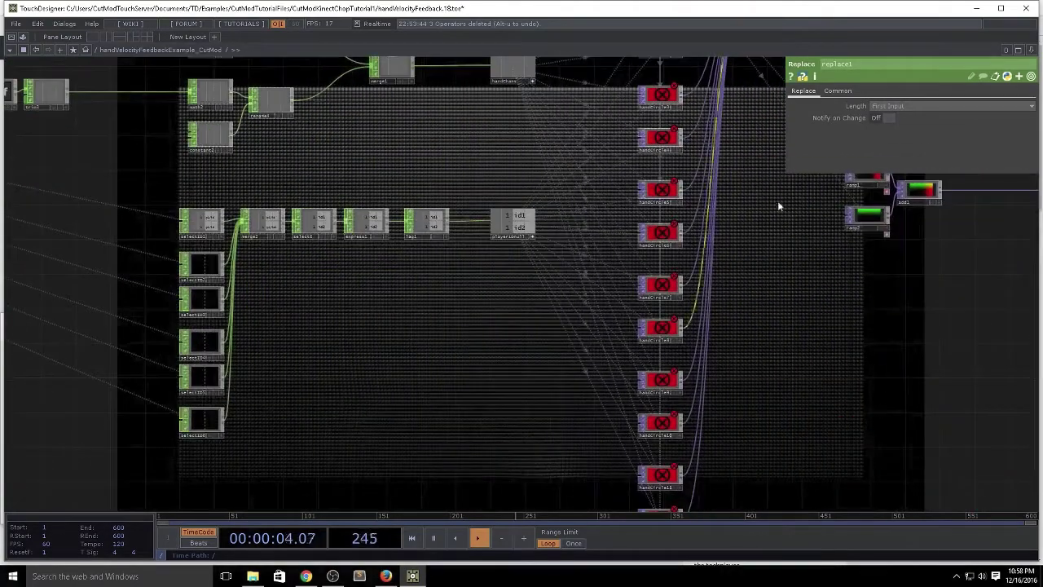
{"action": "left_click_drag", "start_coordinate": [782, 237], "coordinate": [838, 431]}
{"action": "left_click_drag", "start_coordinate": [484, 371], "coordinate": [854, 399]}
{"action": "scroll", "coordinate": [53, 380], "scroll_direction": "down", "scroll_amount": 3}
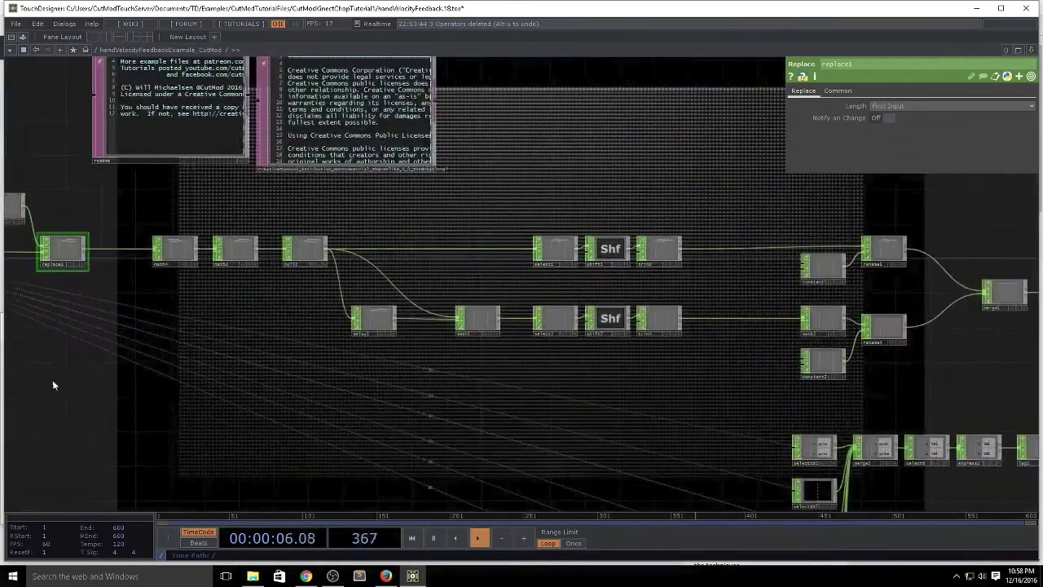
{"action": "scroll", "coordinate": [451, 300], "scroll_direction": "up", "scroll_amount": 3}
{"action": "left_click_drag", "start_coordinate": [452, 300], "coordinate": [510, 298]}
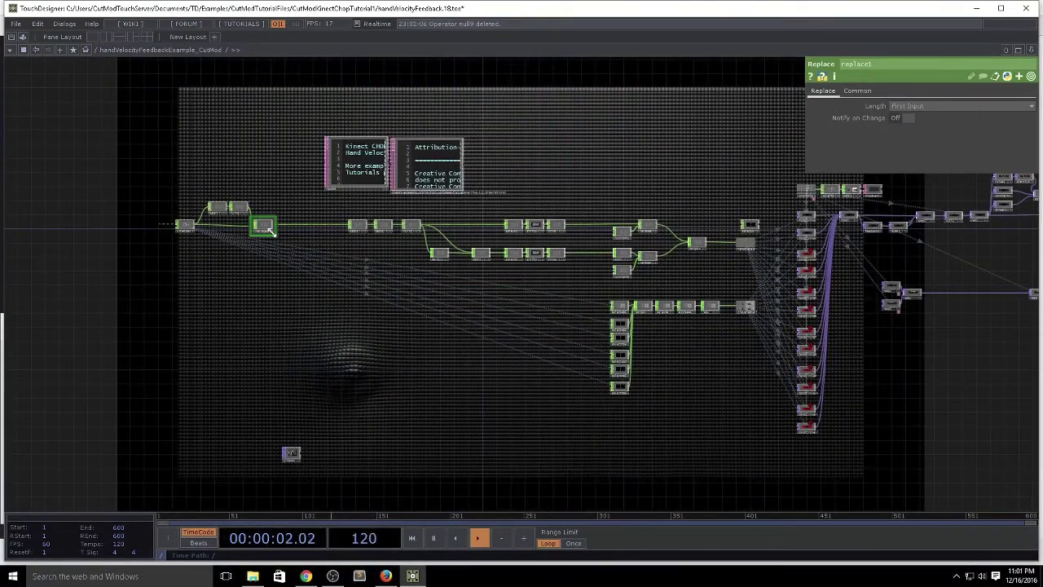
{"action": "scroll", "coordinate": [269, 230], "scroll_direction": "up", "scroll_amount": 5}
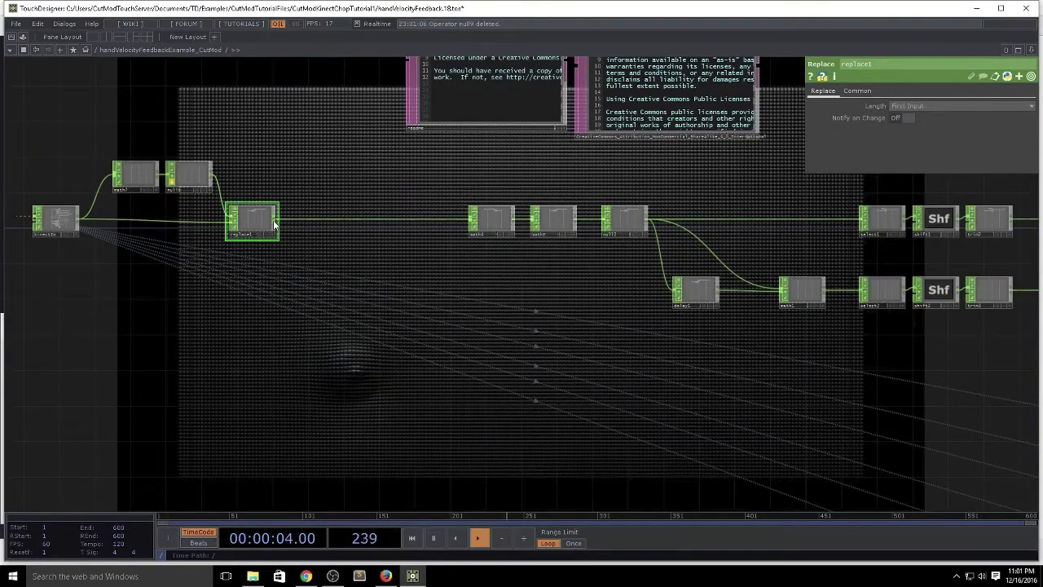
{"action": "scroll", "coordinate": [676, 361], "scroll_direction": "down", "scroll_amount": 6}
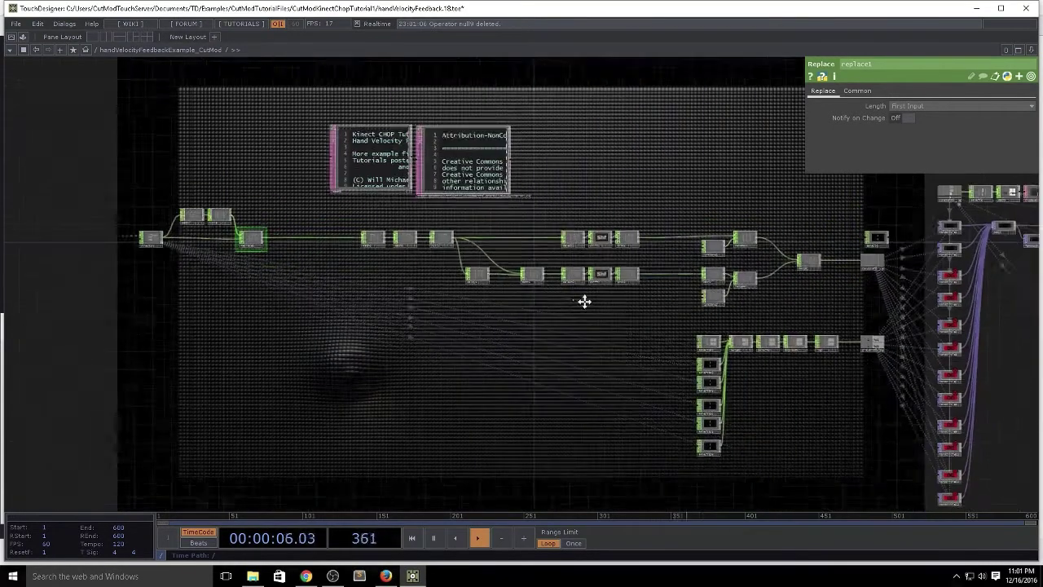
{"action": "right_click_drag", "start_coordinate": [713, 457], "coordinate": [657, 334]}
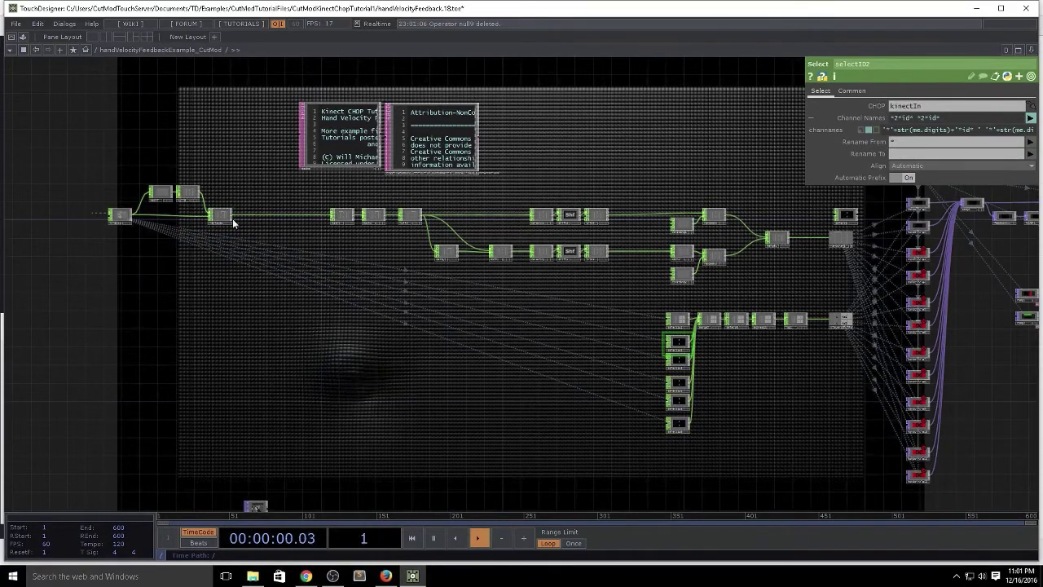
Step: Insert a Null CHOP directly after the Replace CHOP, ahead of math4
{"action": "scroll", "coordinate": [238, 220], "scroll_direction": "up", "scroll_amount": 2}
{"action": "scroll", "coordinate": [244, 217], "scroll_direction": "up", "scroll_amount": 2}
{"action": "left_click_drag", "start_coordinate": [354, 310], "coordinate": [505, 323]}
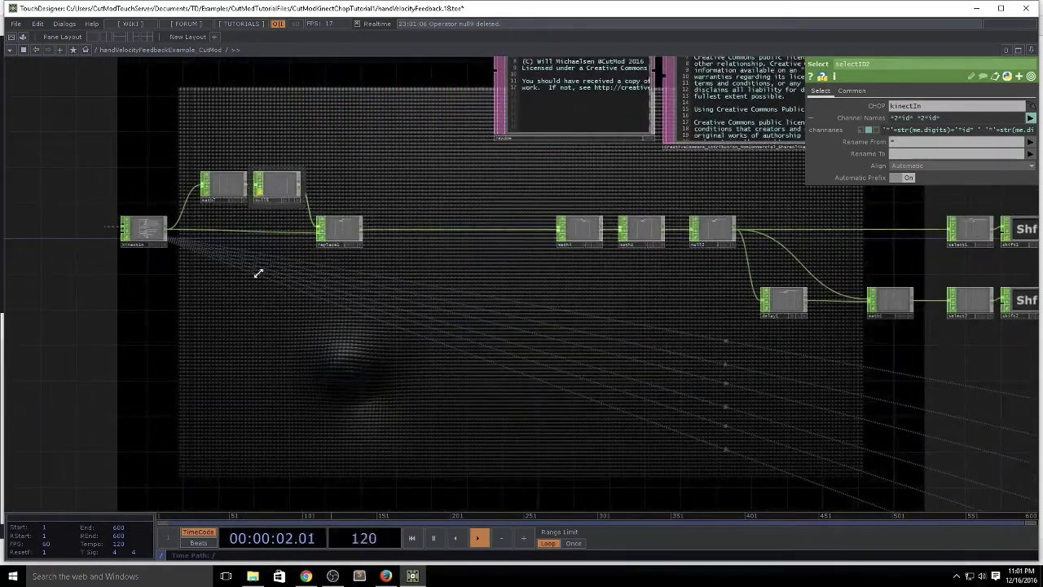
{"action": "right_click", "coordinate": [363, 234]}
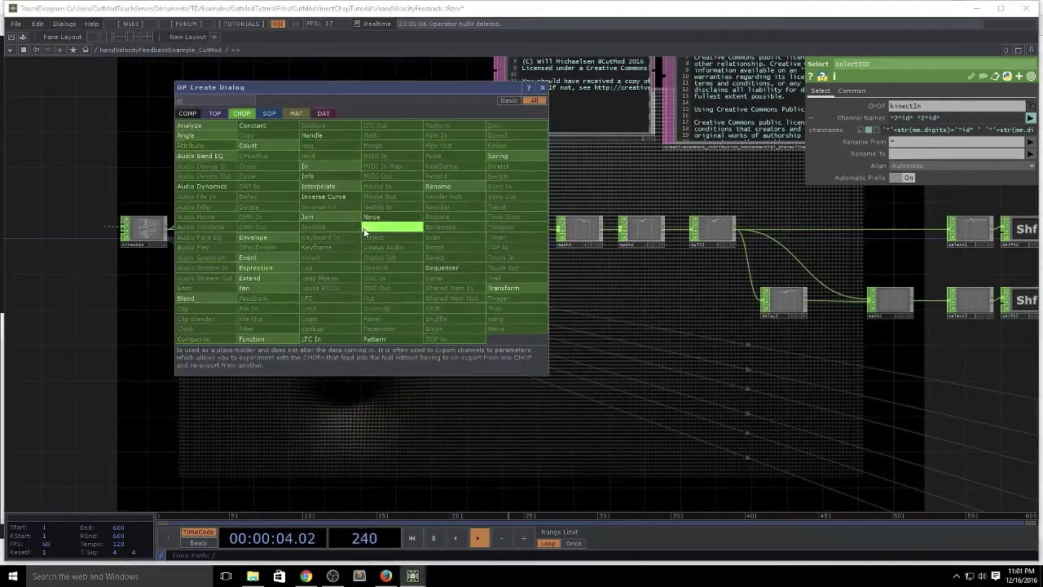
{"action": "left_click", "coordinate": [400, 224]}
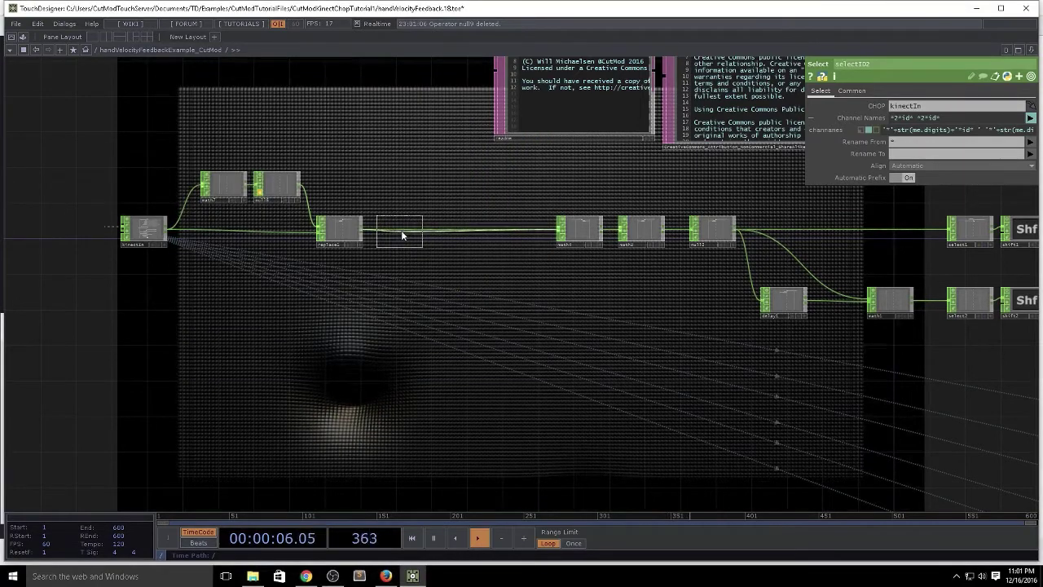
{"action": "left_click", "coordinate": [405, 235]}
Step: Rename the new Null CHOP as kinectChansNull
{"action": "scroll", "coordinate": [394, 248], "scroll_direction": "up", "scroll_amount": 3}
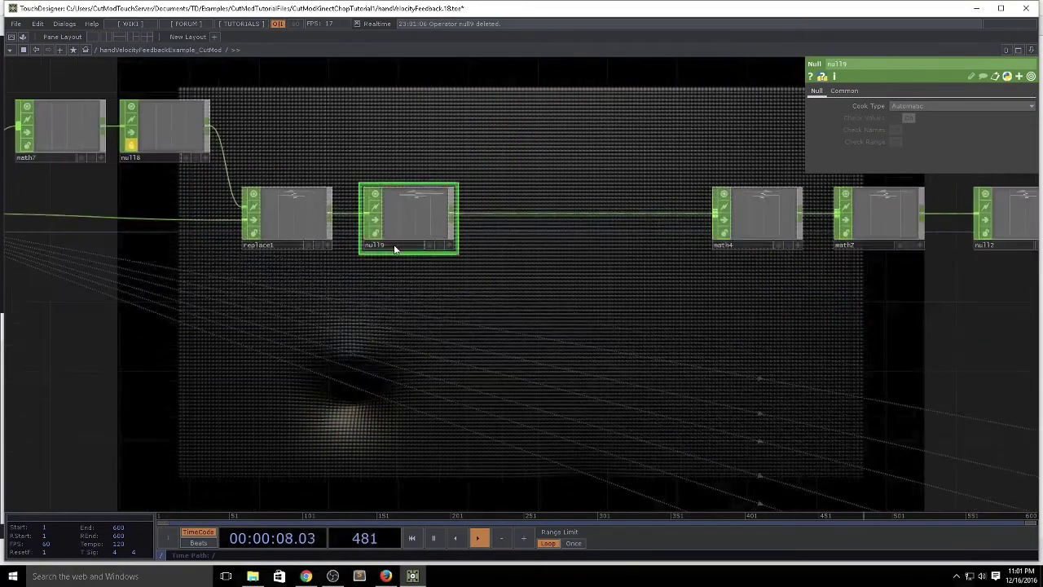
{"action": "type", "text": "kinec"}
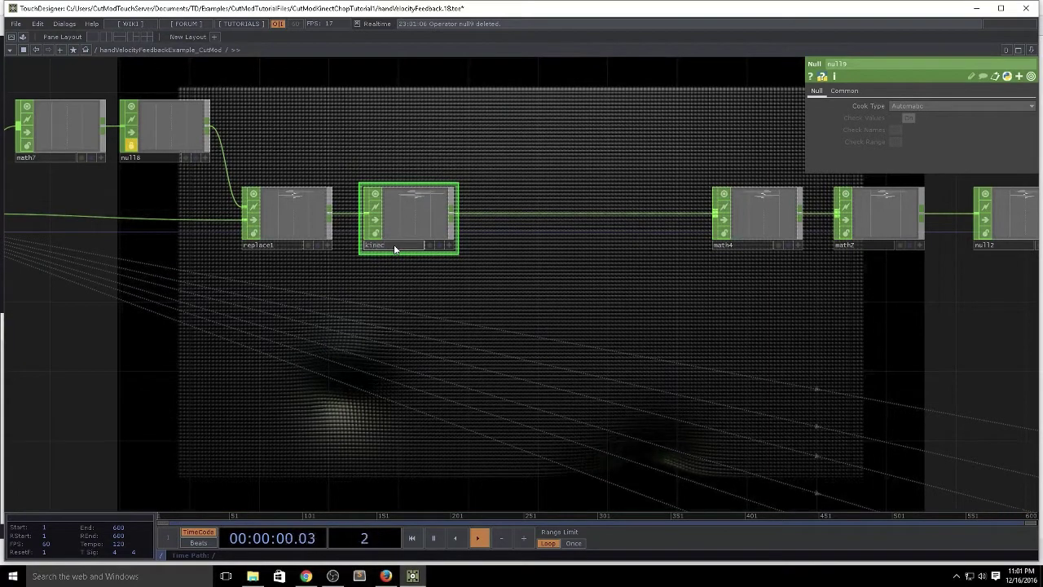
{"action": "type", "text": "tNull"}
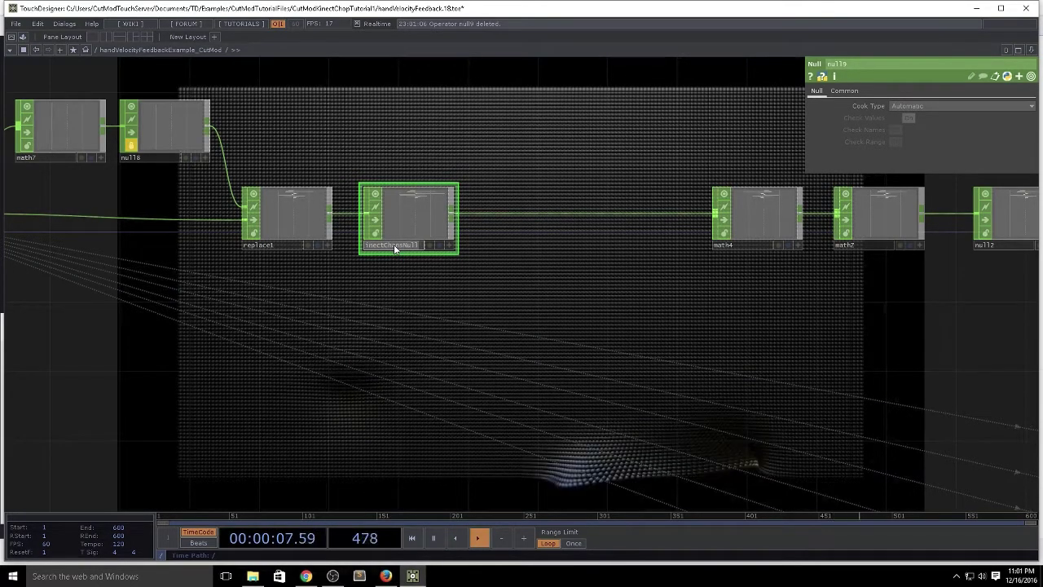
{"action": "left_click", "coordinate": [394, 245]}
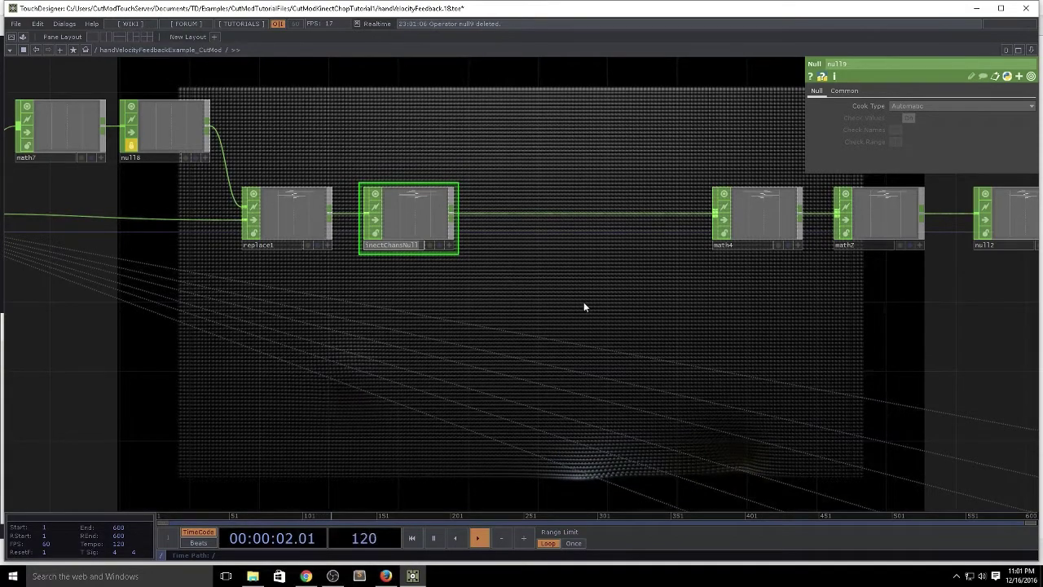
{"action": "left_click", "coordinate": [644, 302]}
Step: Select selectID1 through selectID6 together and set their source CHOP to kinectChansNull
{"action": "left_click_drag", "start_coordinate": [646, 303], "coordinate": [373, 200]}
{"action": "key", "text": "h"}
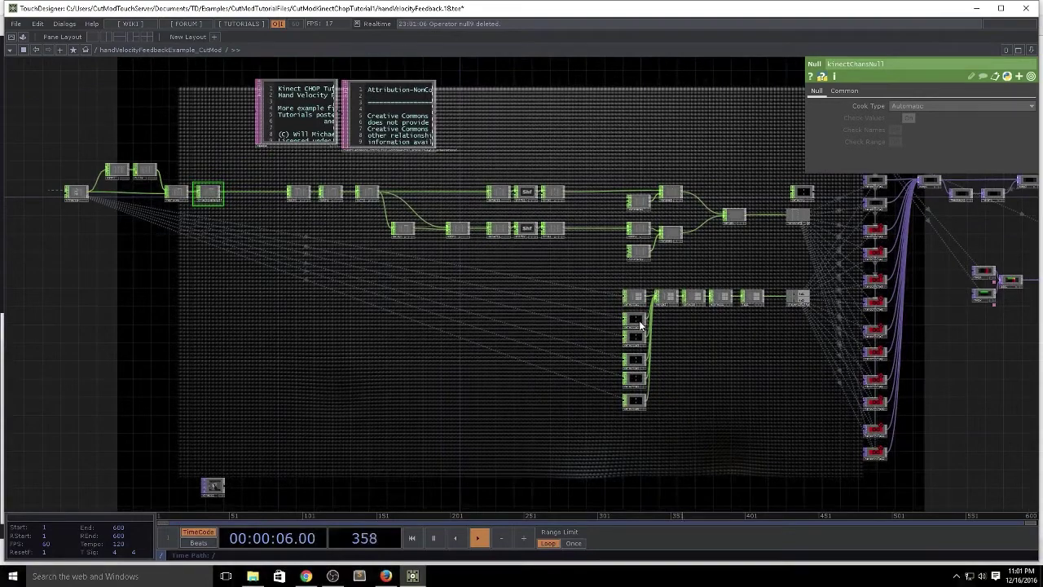
{"action": "scroll", "coordinate": [683, 403], "scroll_direction": "up", "scroll_amount": 5}
{"action": "left_click_drag", "start_coordinate": [716, 284], "coordinate": [691, 210]}
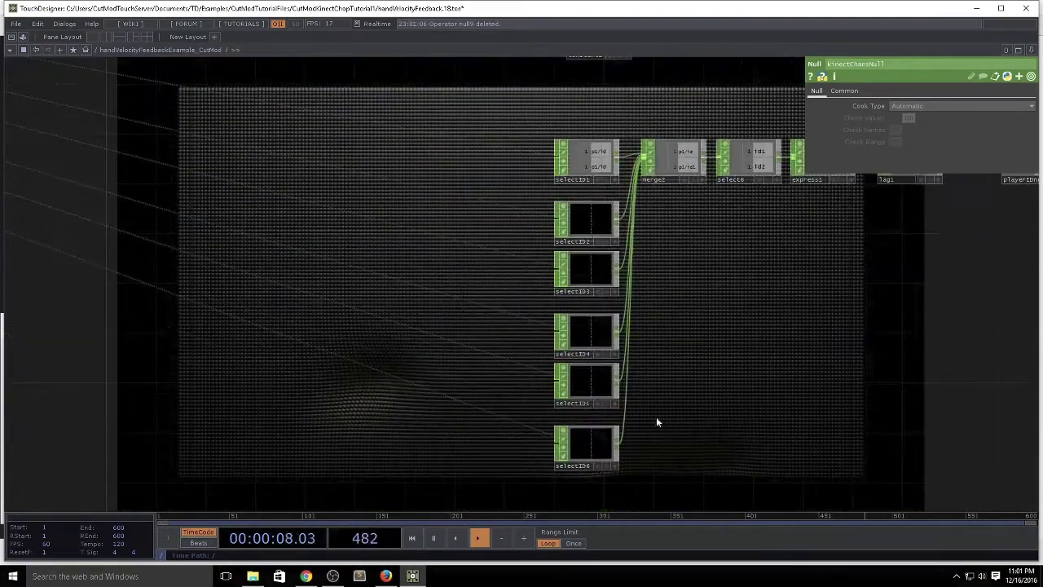
{"action": "right_click_drag", "start_coordinate": [580, 487], "coordinate": [544, 101]}
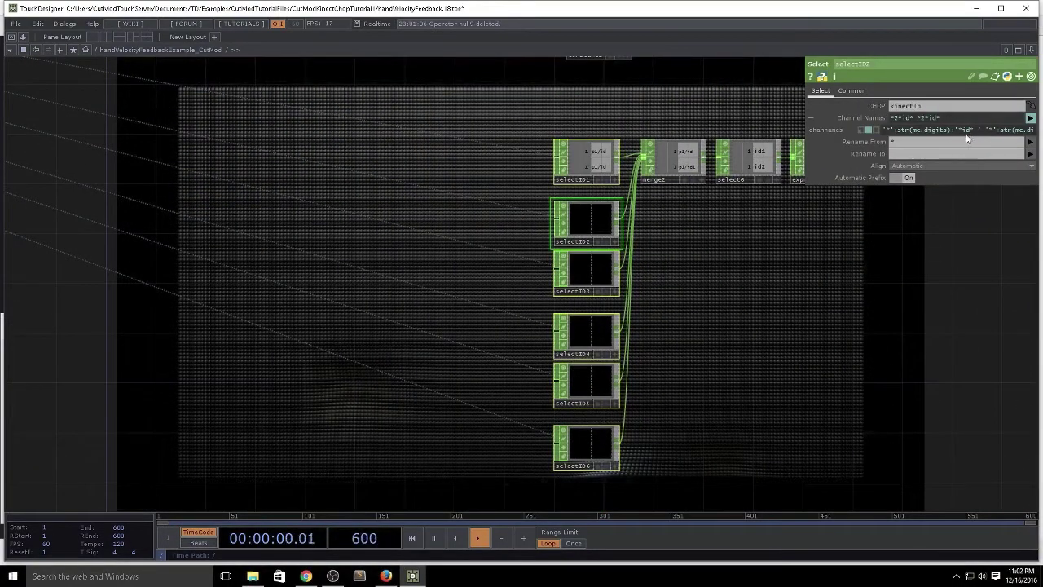
{"action": "left_click_drag", "start_coordinate": [807, 114], "coordinate": [364, 110]}
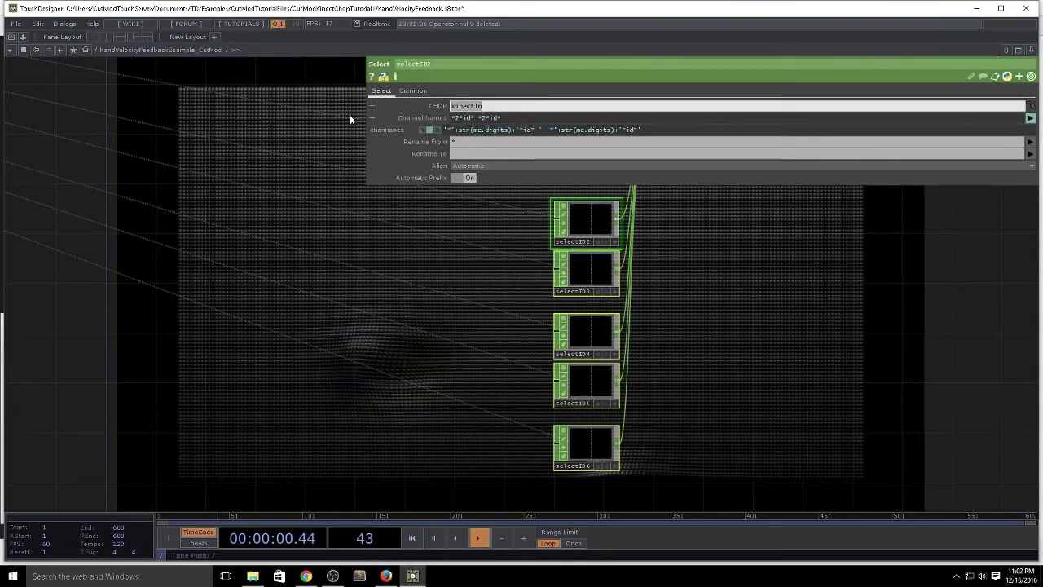
{"action": "left_click", "coordinate": [449, 106]}
{"action": "type", "text": "kinectChansNull"}
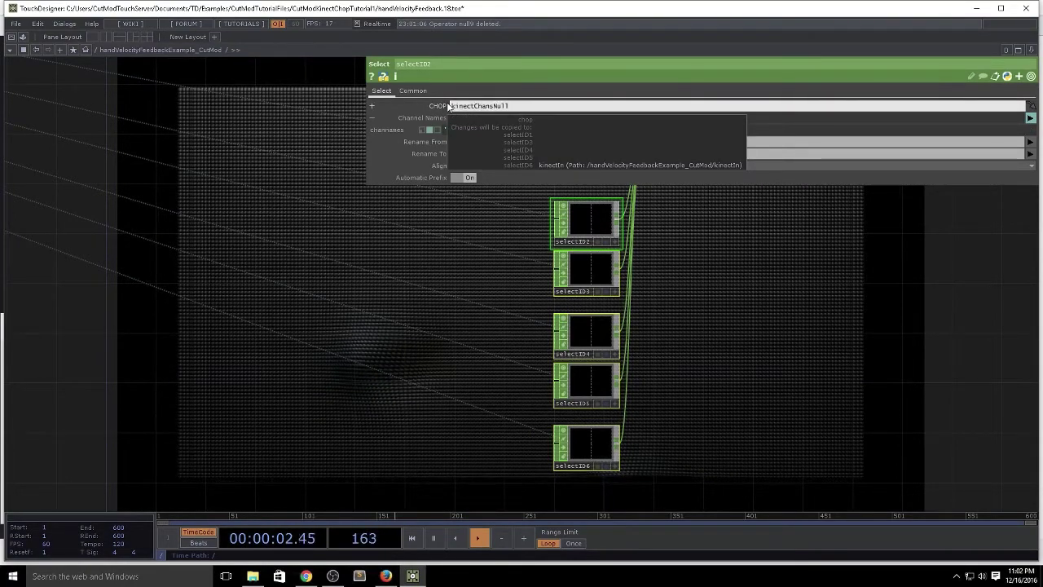
{"action": "key", "text": "Return"}
{"action": "middle_click_drag", "start_coordinate": [862, 388], "coordinate": [875, 409]}
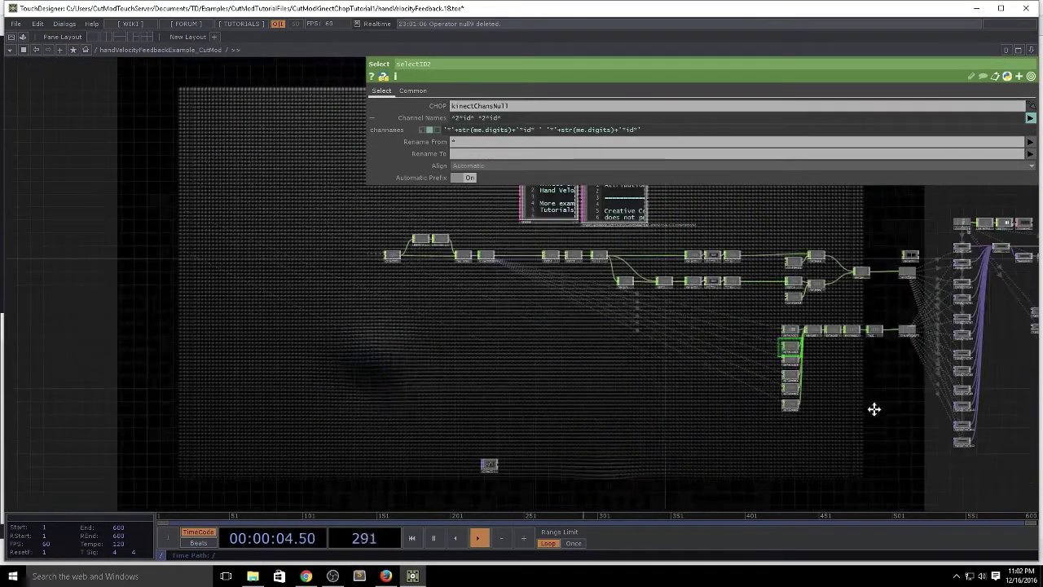
{"action": "left_click_drag", "start_coordinate": [874, 408], "coordinate": [601, 429]}
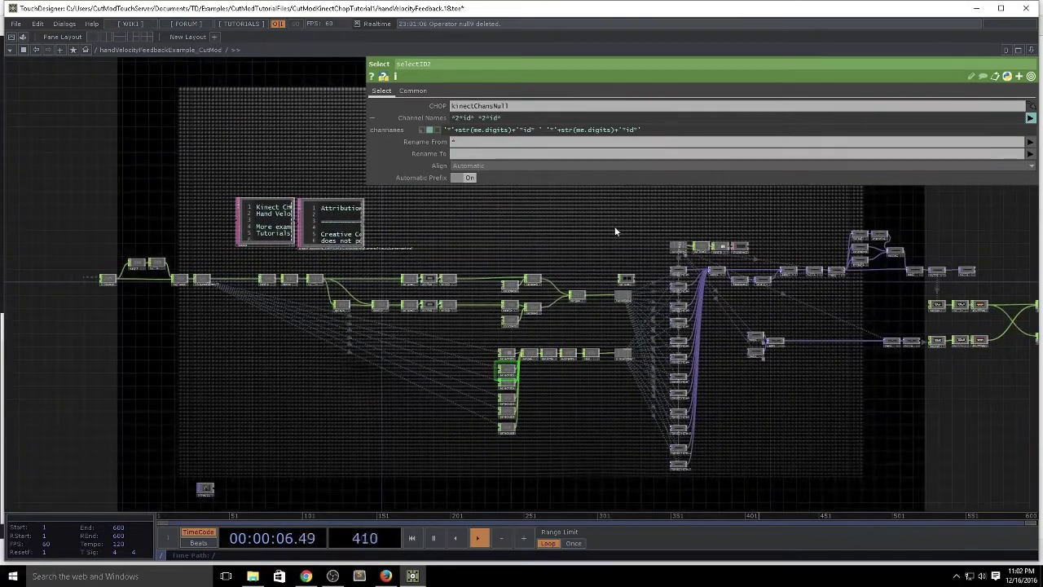
{"action": "left_click_drag", "start_coordinate": [366, 153], "coordinate": [806, 154]}
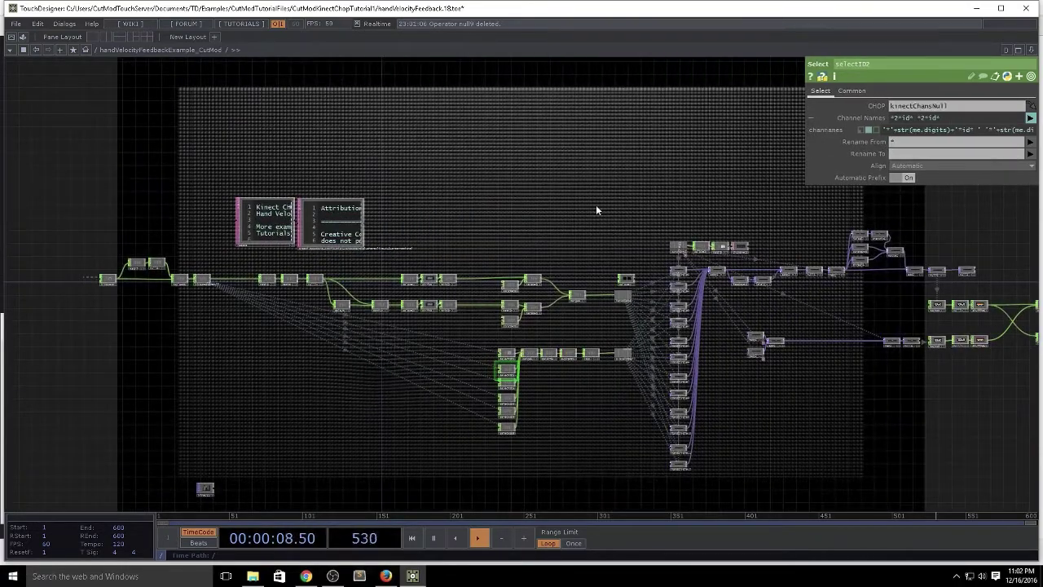
Step: Return to the parent network and lower the Max Players value of kinect1
{"action": "left_click_drag", "start_coordinate": [597, 210], "coordinate": [610, 124]}
{"action": "left_click_drag", "start_coordinate": [356, 400], "coordinate": [527, 403]}
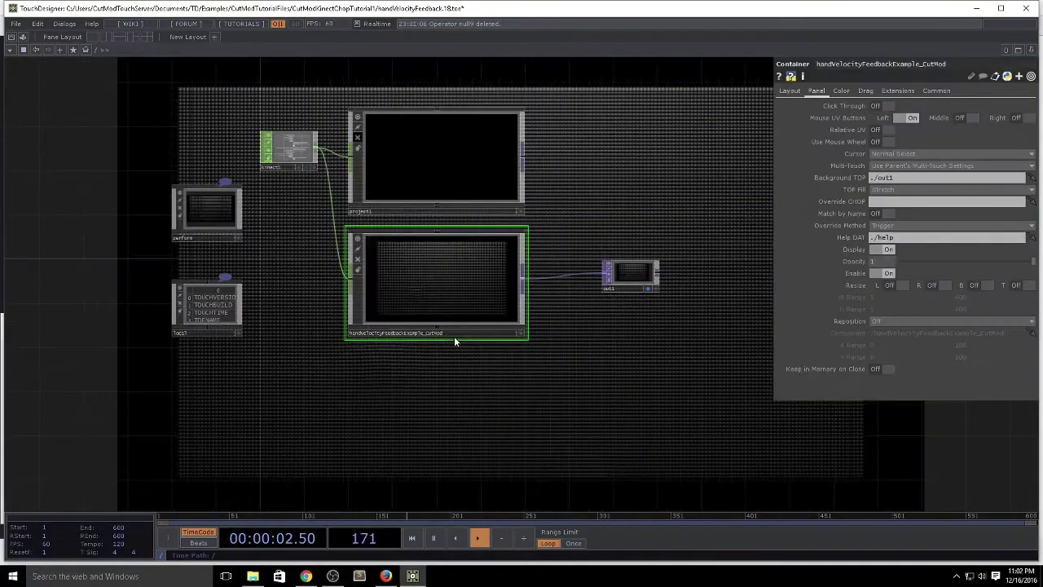
{"action": "left_click", "coordinate": [295, 141]}
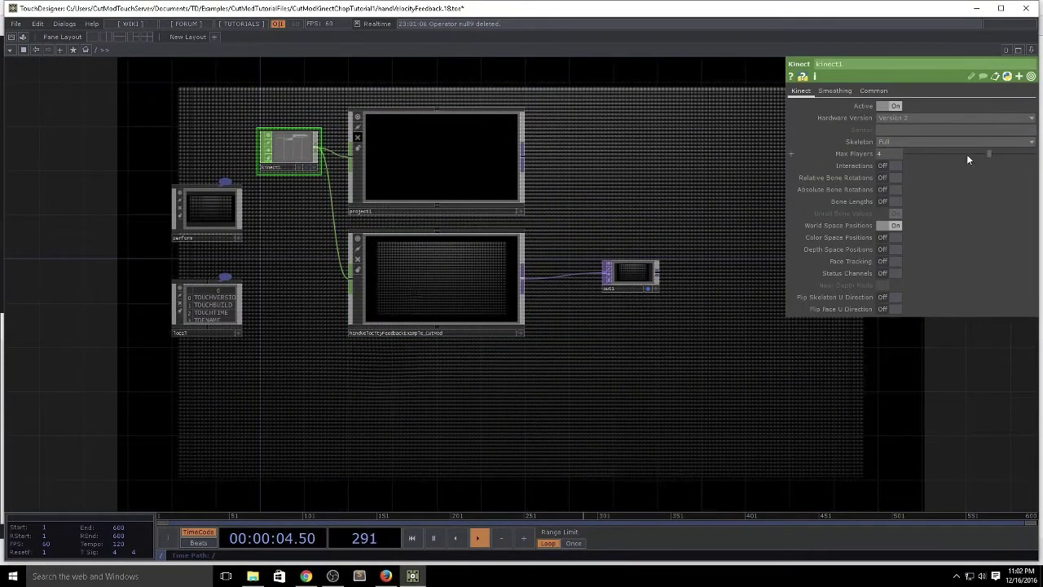
{"action": "left_click_drag", "start_coordinate": [939, 158], "coordinate": [836, 155]}
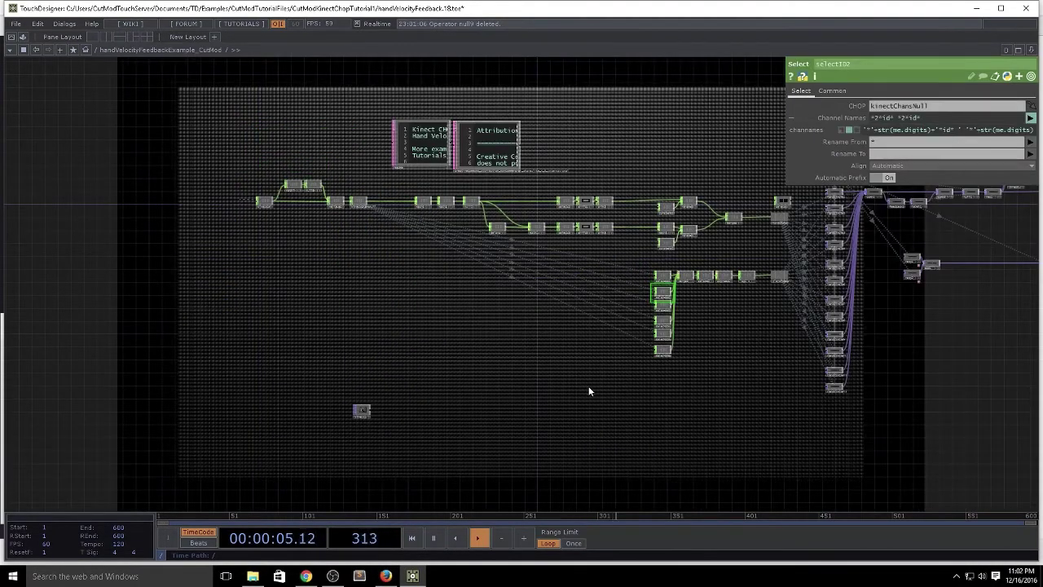
Step: Inspect the full node chain inside the container while the hand velocity feedback runs in the background
{"action": "scroll", "coordinate": [387, 398], "scroll_direction": "up", "scroll_amount": 4}
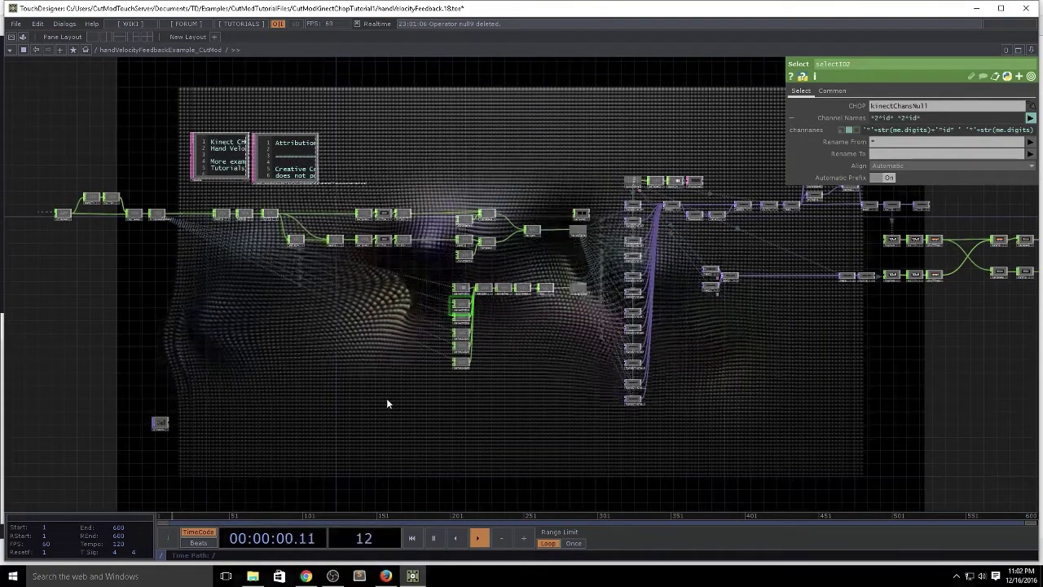
{"action": "left_click_drag", "start_coordinate": [726, 404], "coordinate": [693, 418]}
{"action": "scroll", "coordinate": [759, 414], "scroll_direction": "down", "scroll_amount": 3}
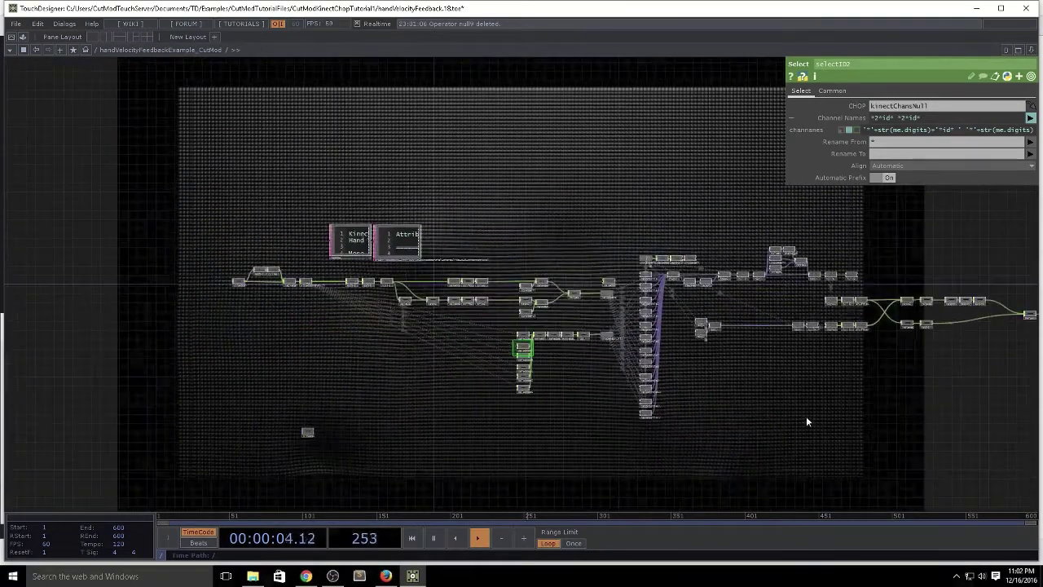
{"action": "left_click_drag", "start_coordinate": [804, 418], "coordinate": [700, 389]}
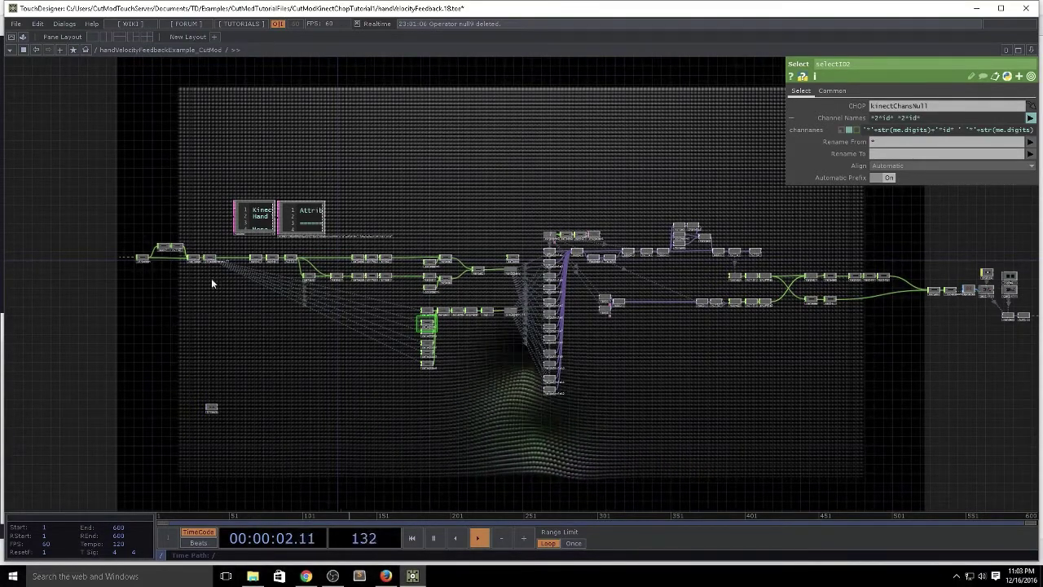
Step: Switch to Chrome and show the Patreon post for the Kinect CHOP Hand Velocity Feedback Example File
{"action": "key", "text": "alt+Tab"}
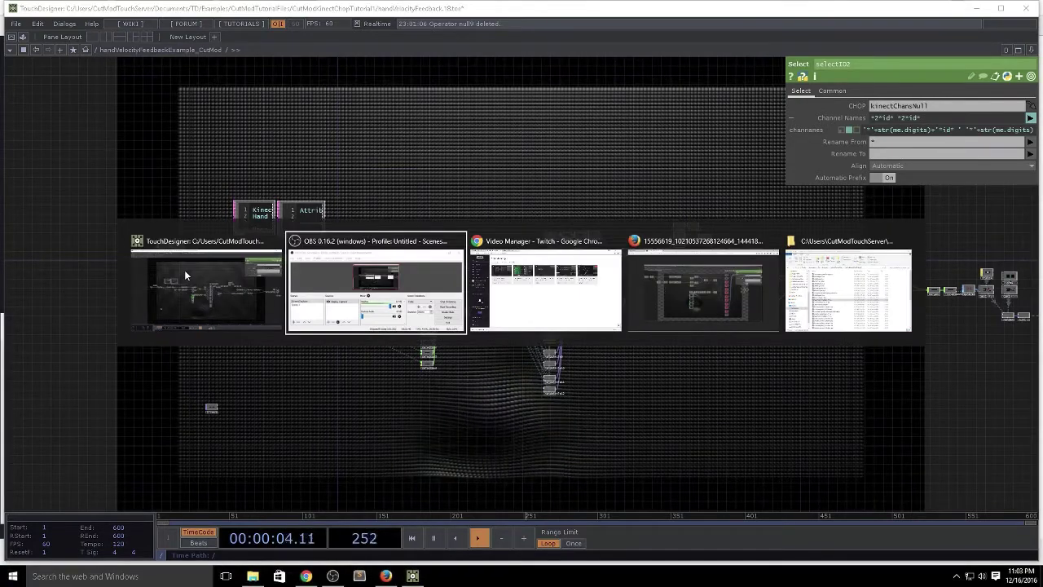
{"action": "left_click", "coordinate": [515, 317]}
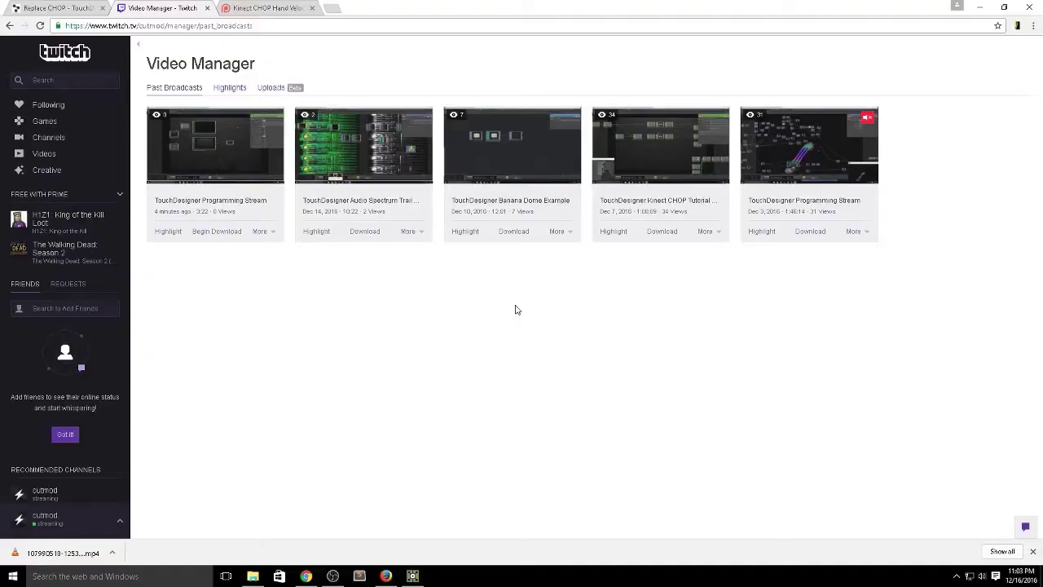
{"action": "left_click", "coordinate": [261, 9]}
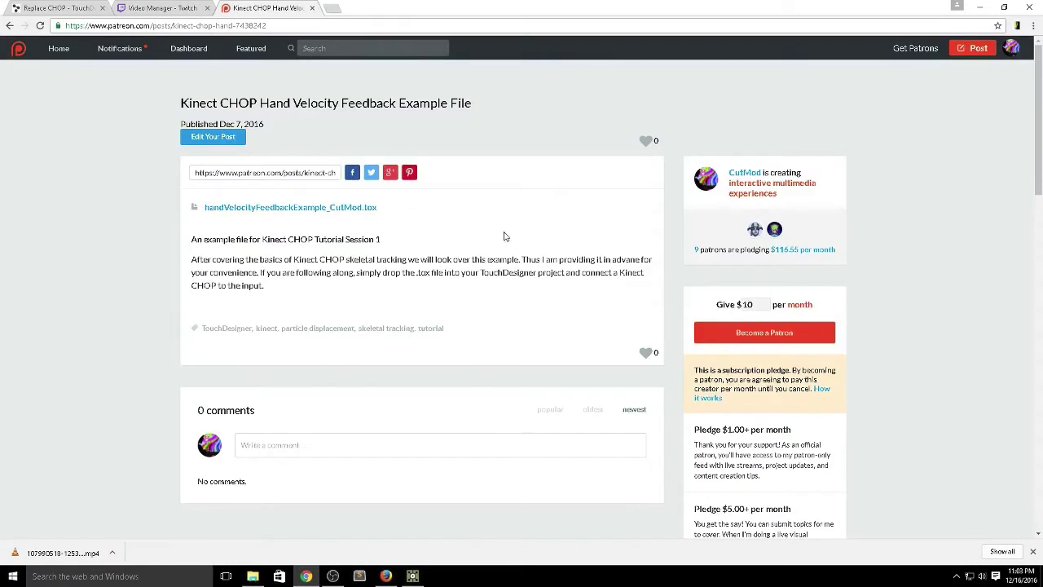